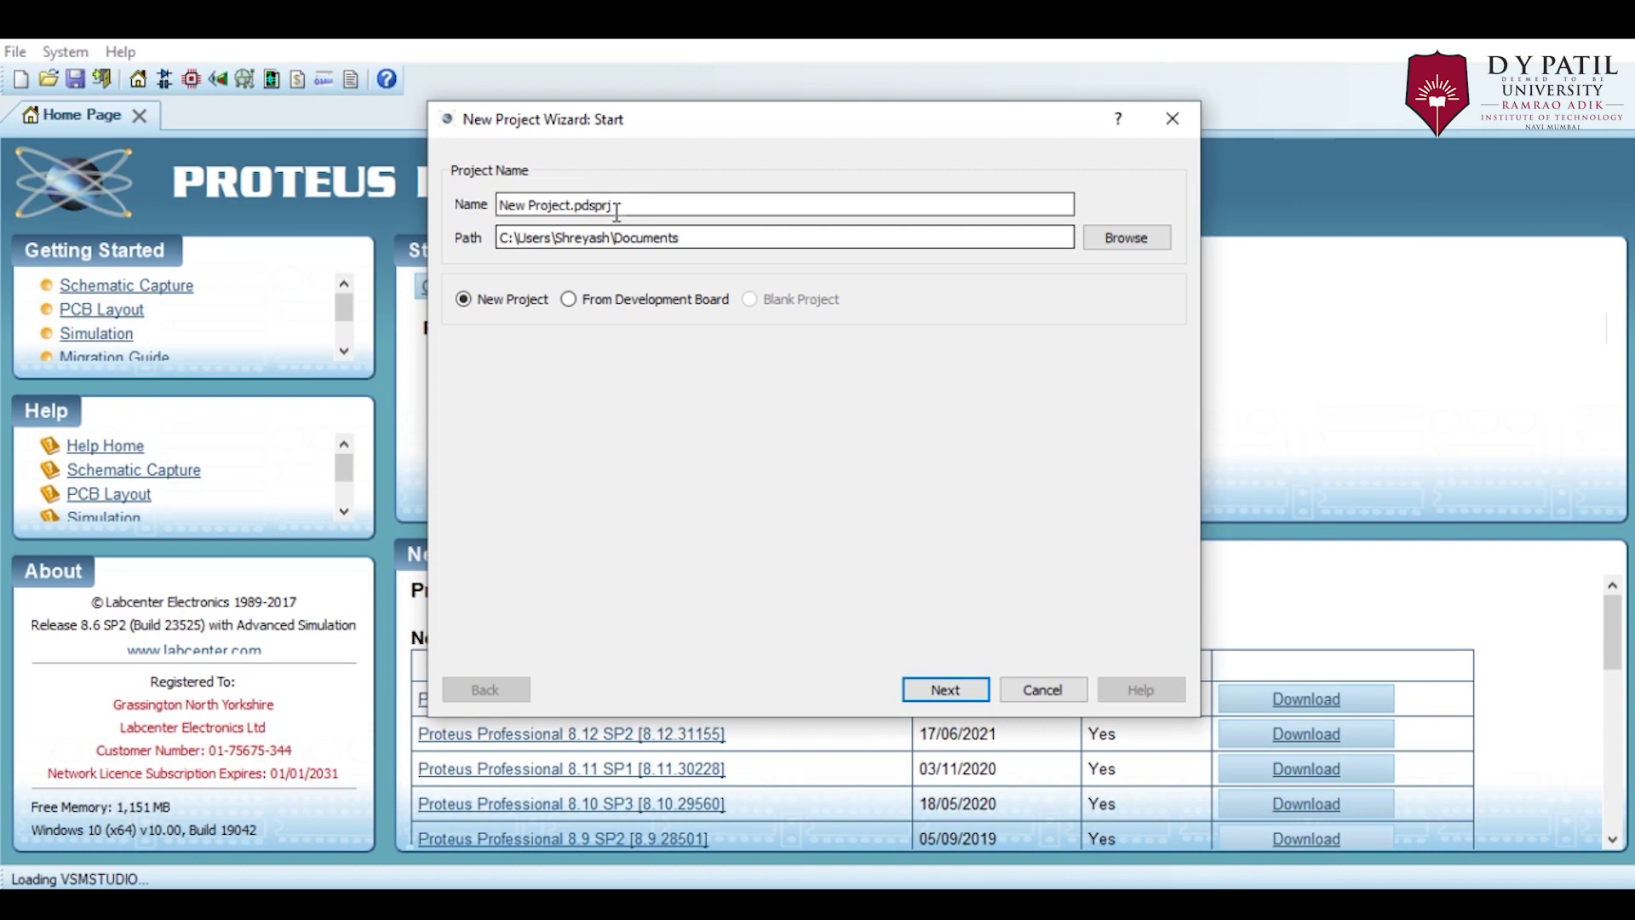
# Create a new project named Traffic Lights using Arduino with a DEFAULT template schematic and no firmware project
pyautogui.moveTo(627, 204); pyautogui.dragTo(448, 207)
pyautogui.press('BackSpace')
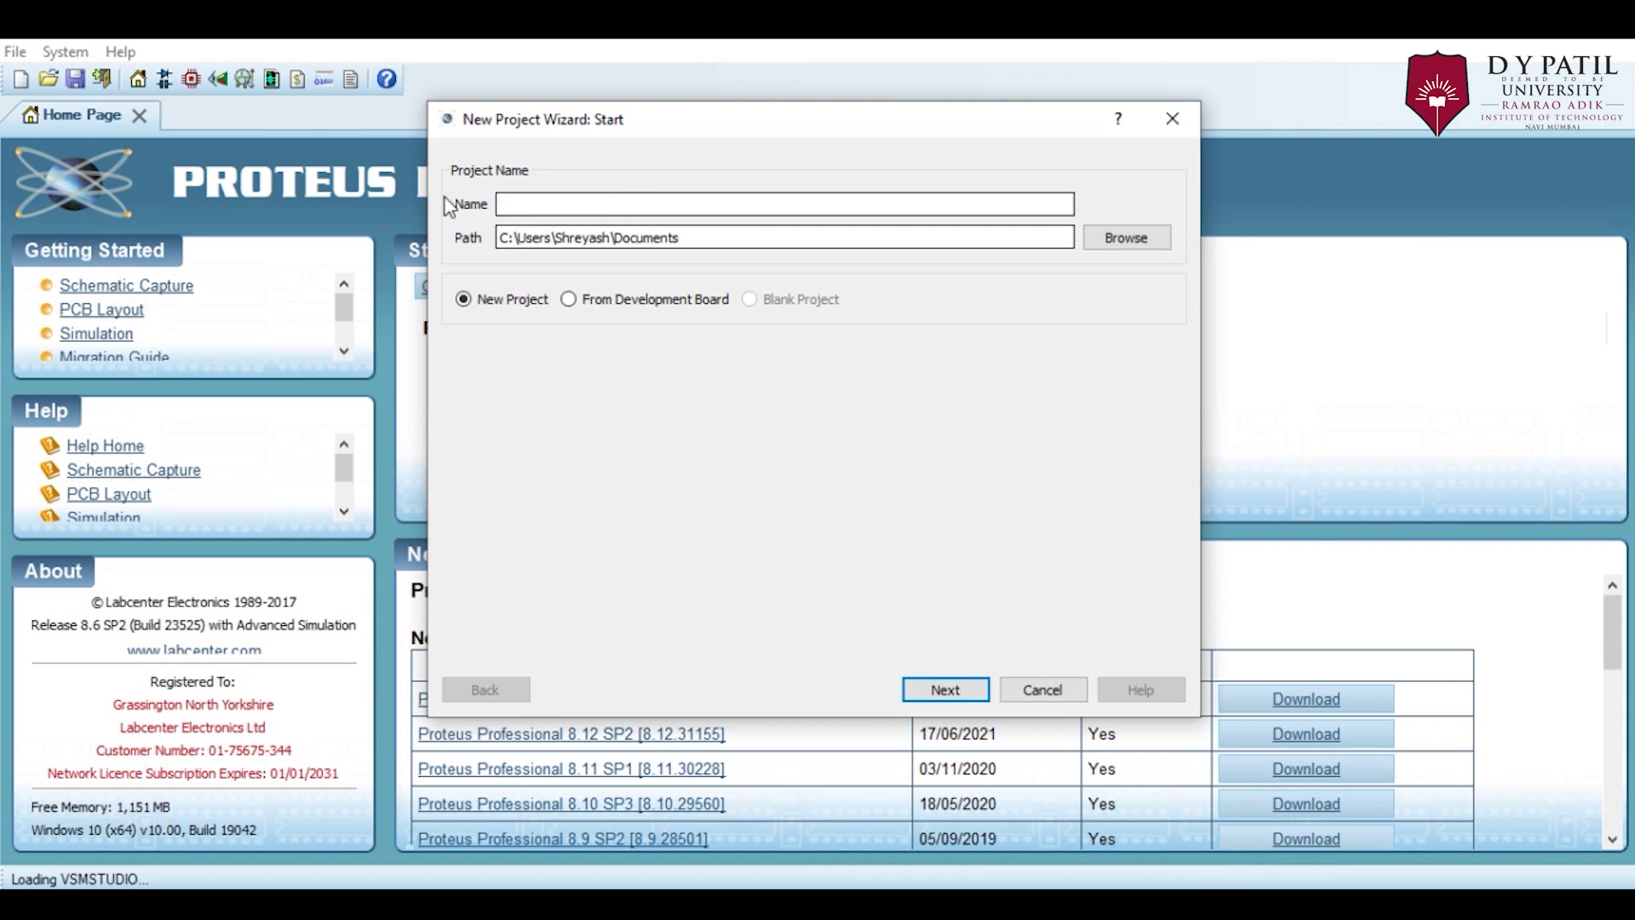
pyautogui.write('Traffic Lights using Arduino')
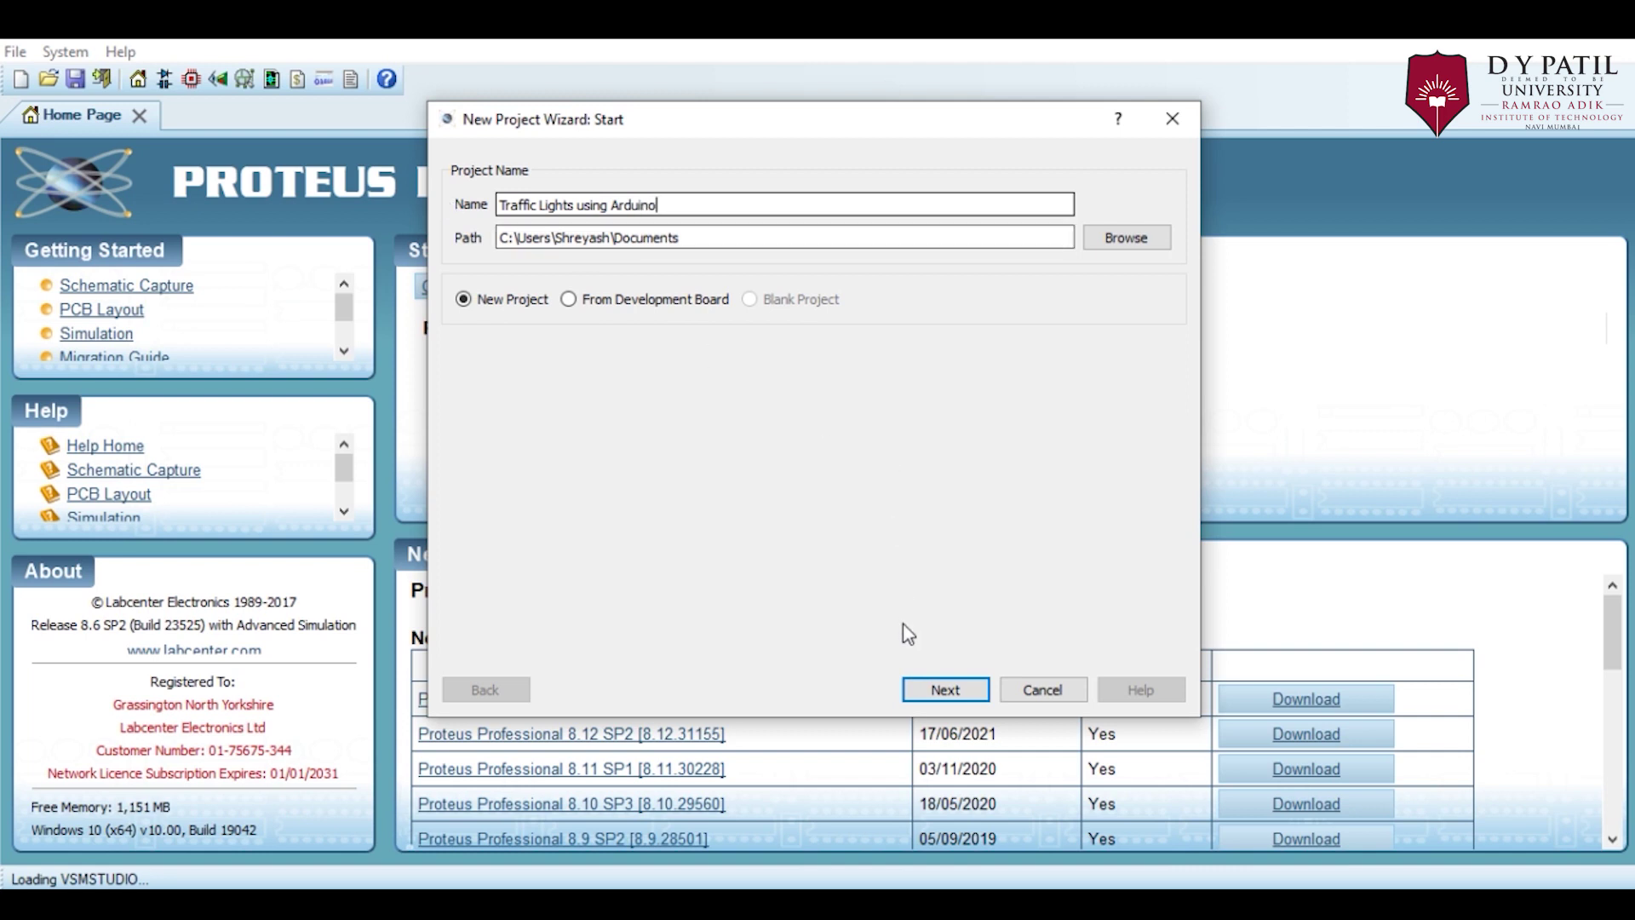
pyautogui.click(952, 693)
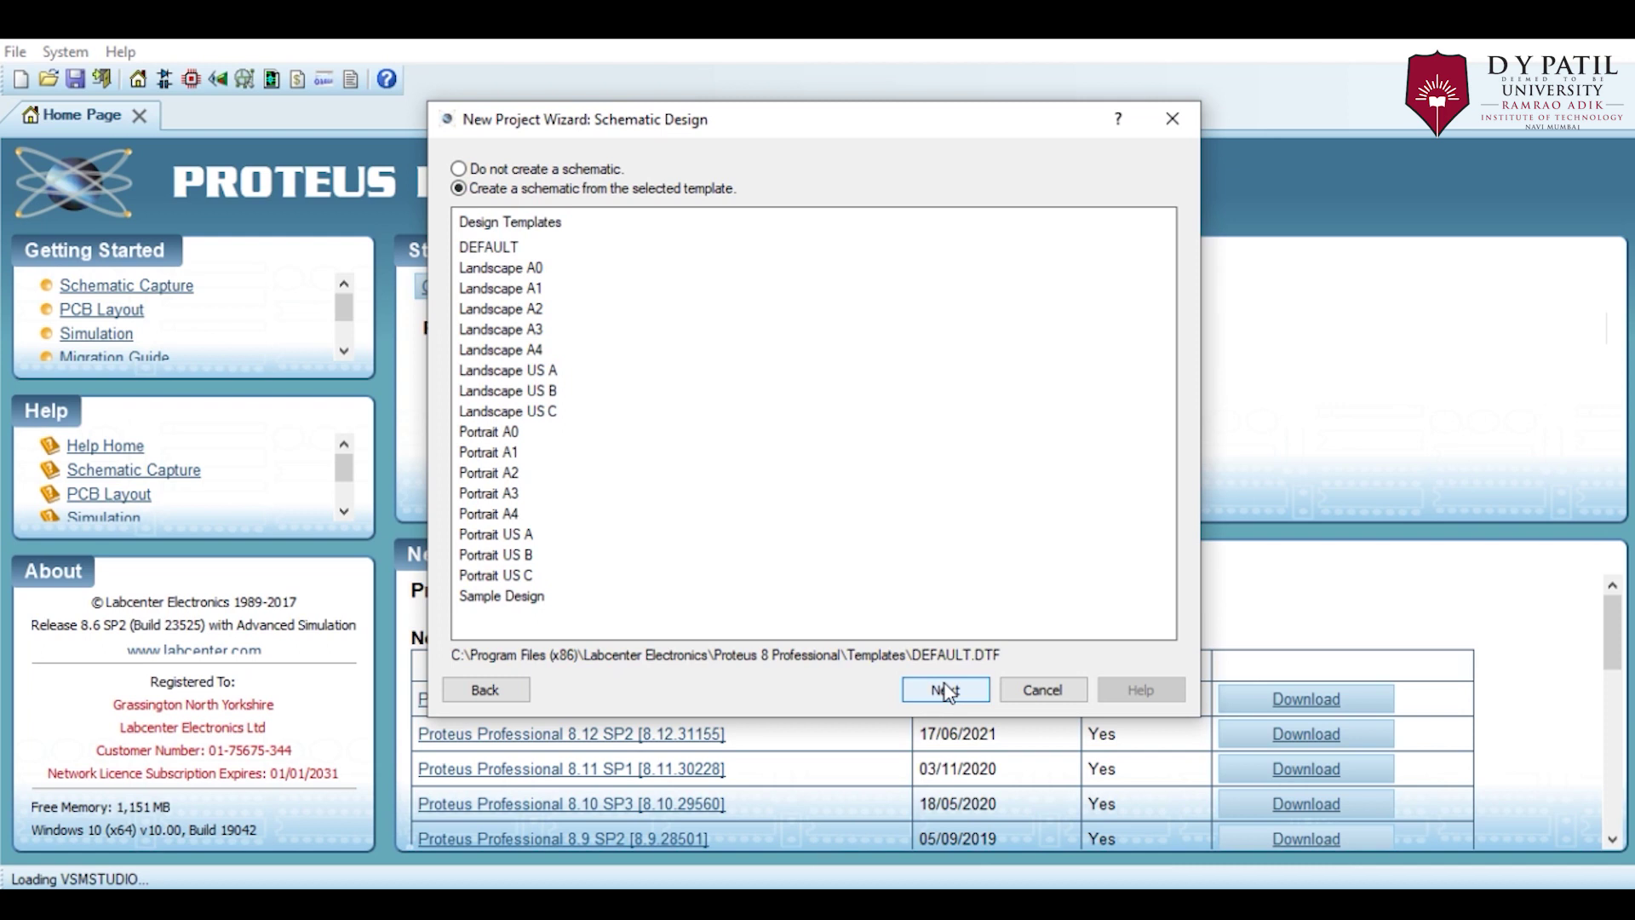
pyautogui.click(950, 692)
pyautogui.click(949, 692)
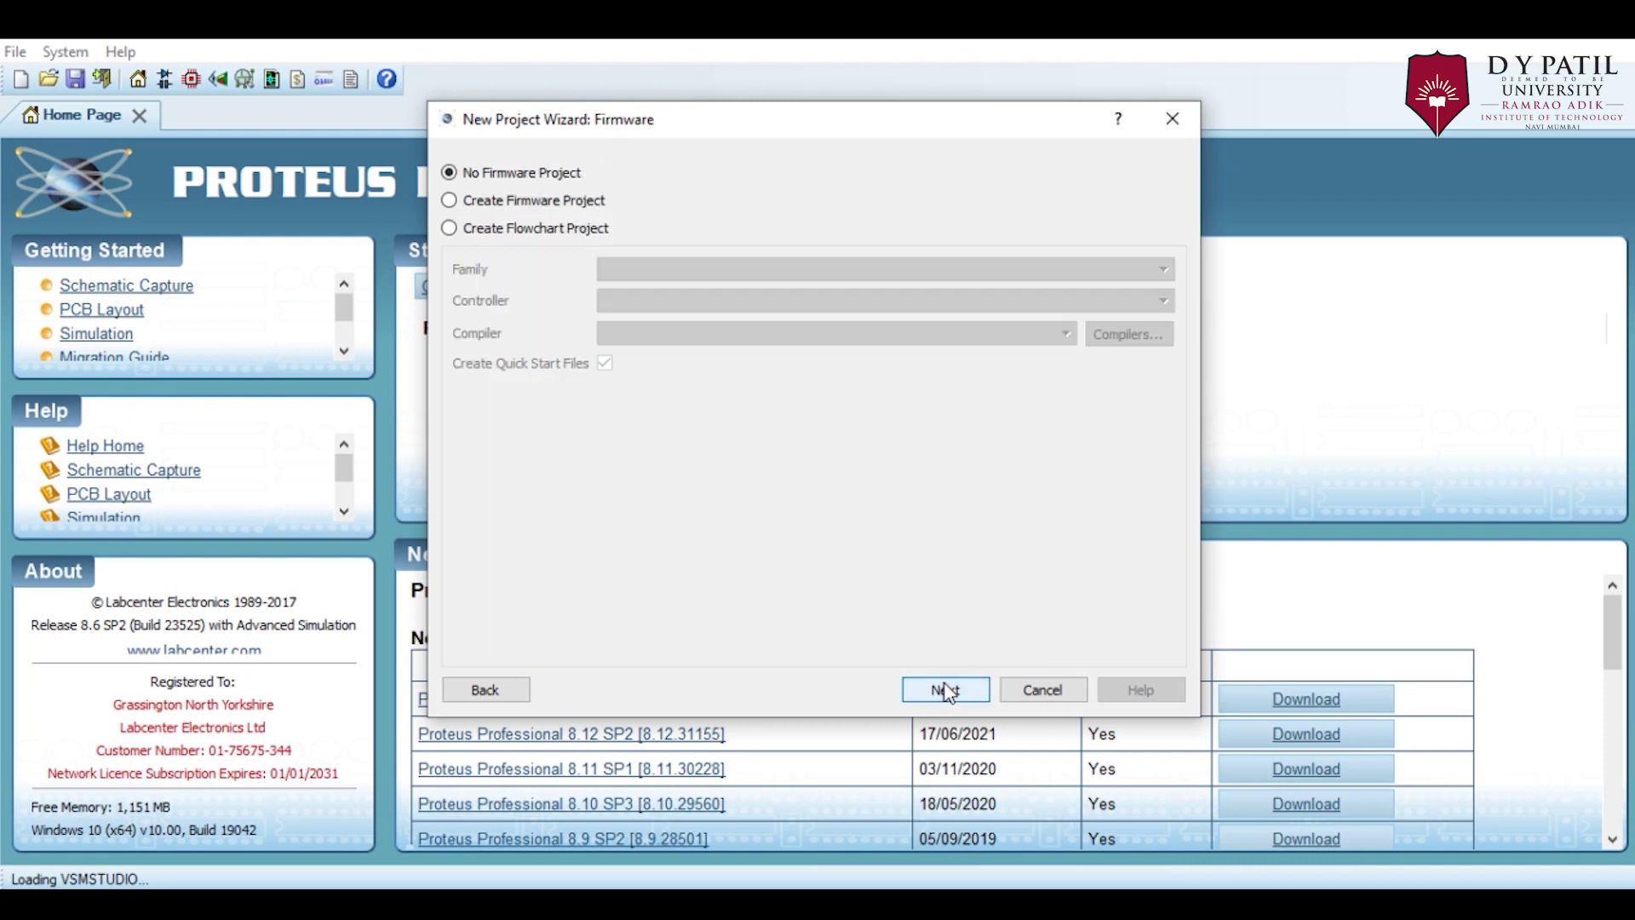
pyautogui.click(948, 692)
pyautogui.click(948, 691)
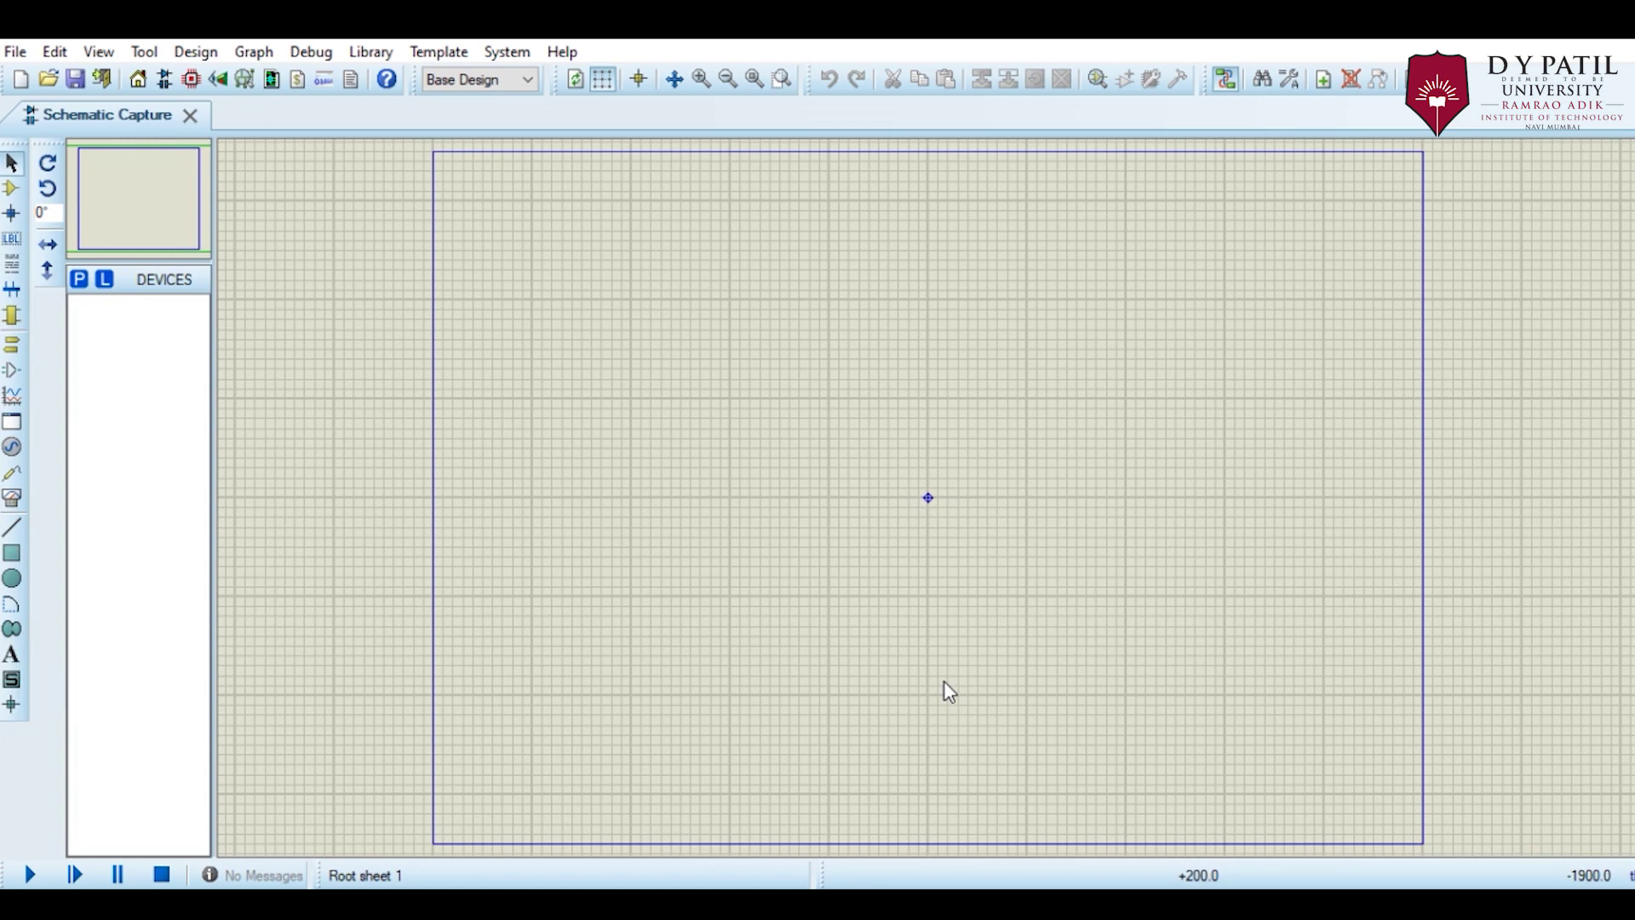
# Find SIMULINO UNO with the keyword Arduino, add it to the devices, and place the board in the left half of the sheet
pyautogui.click(83, 286)
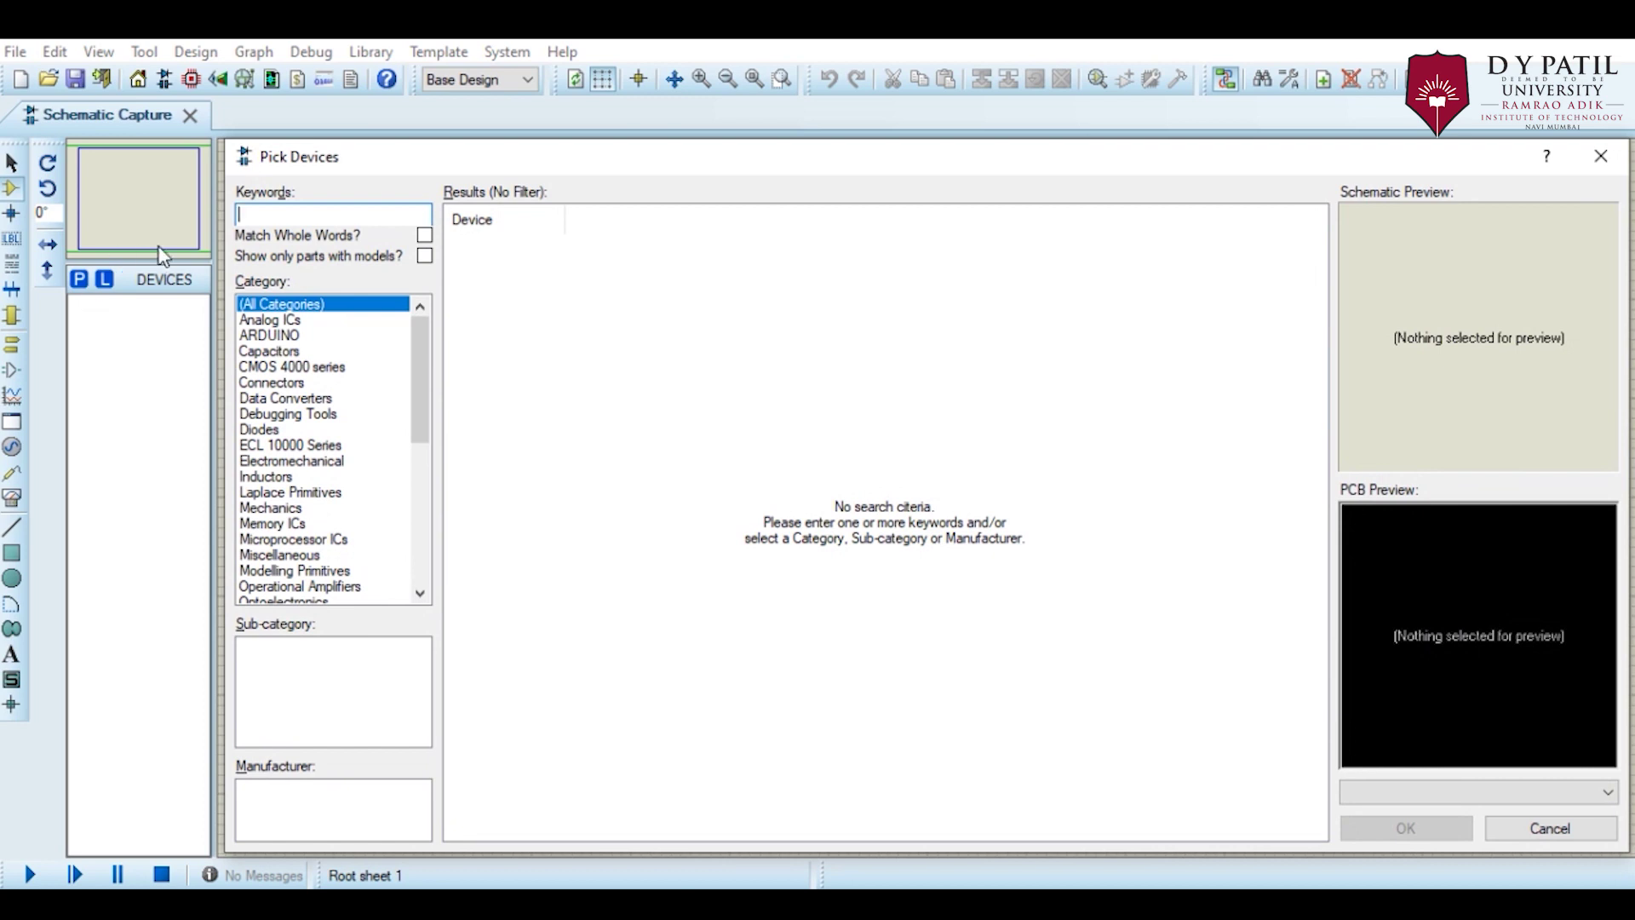
pyautogui.write('A')
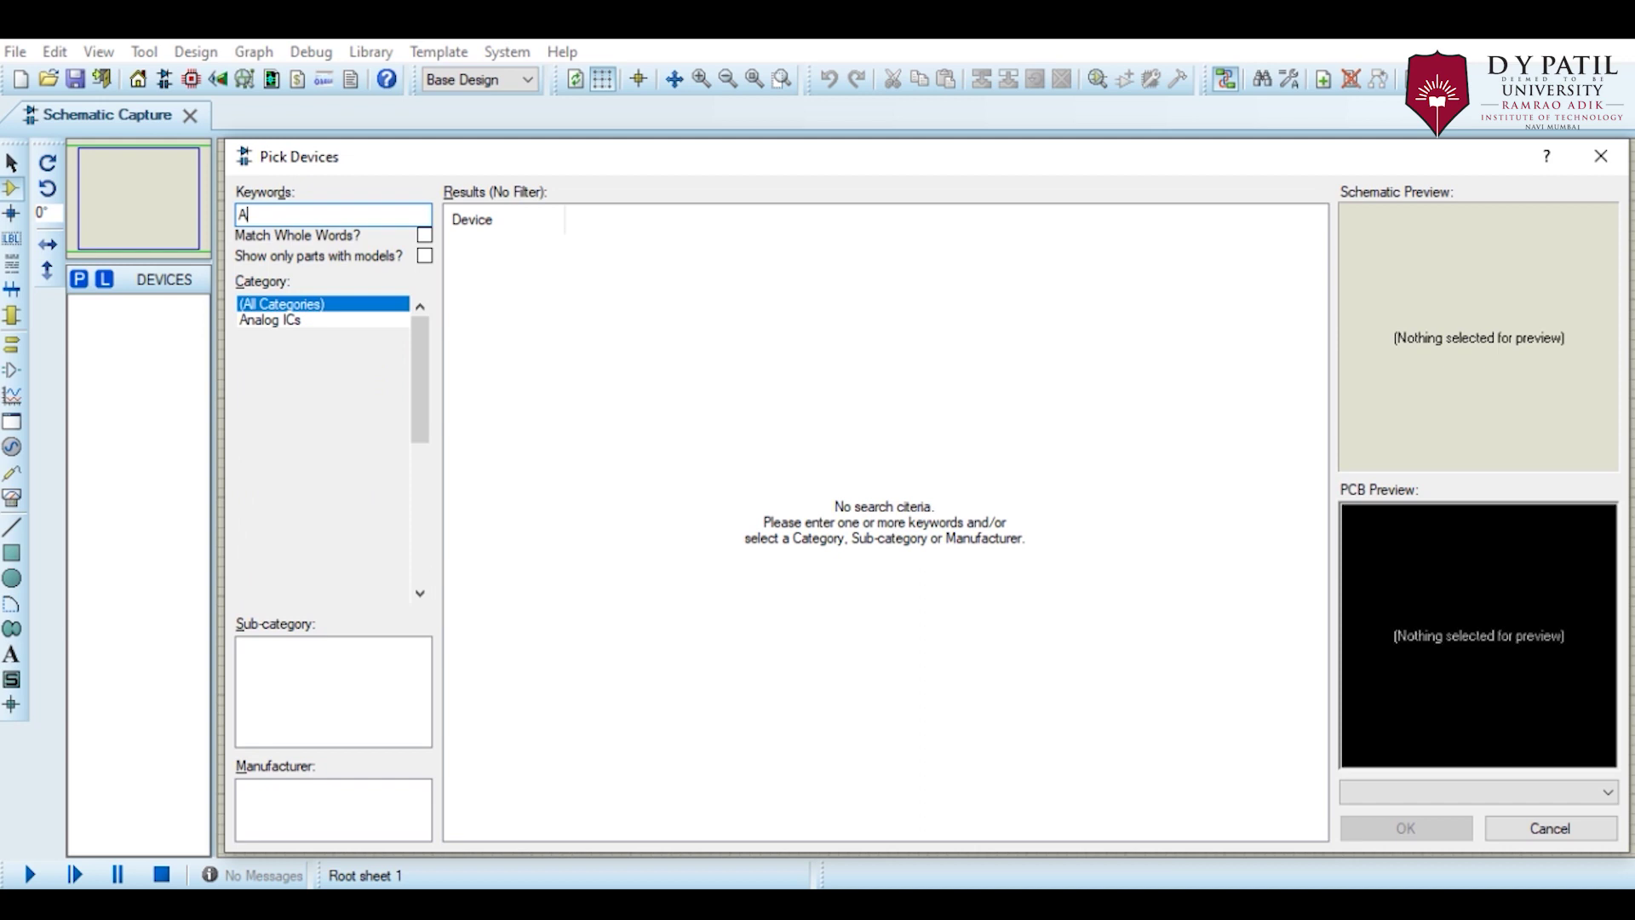
pyautogui.write('rduino')
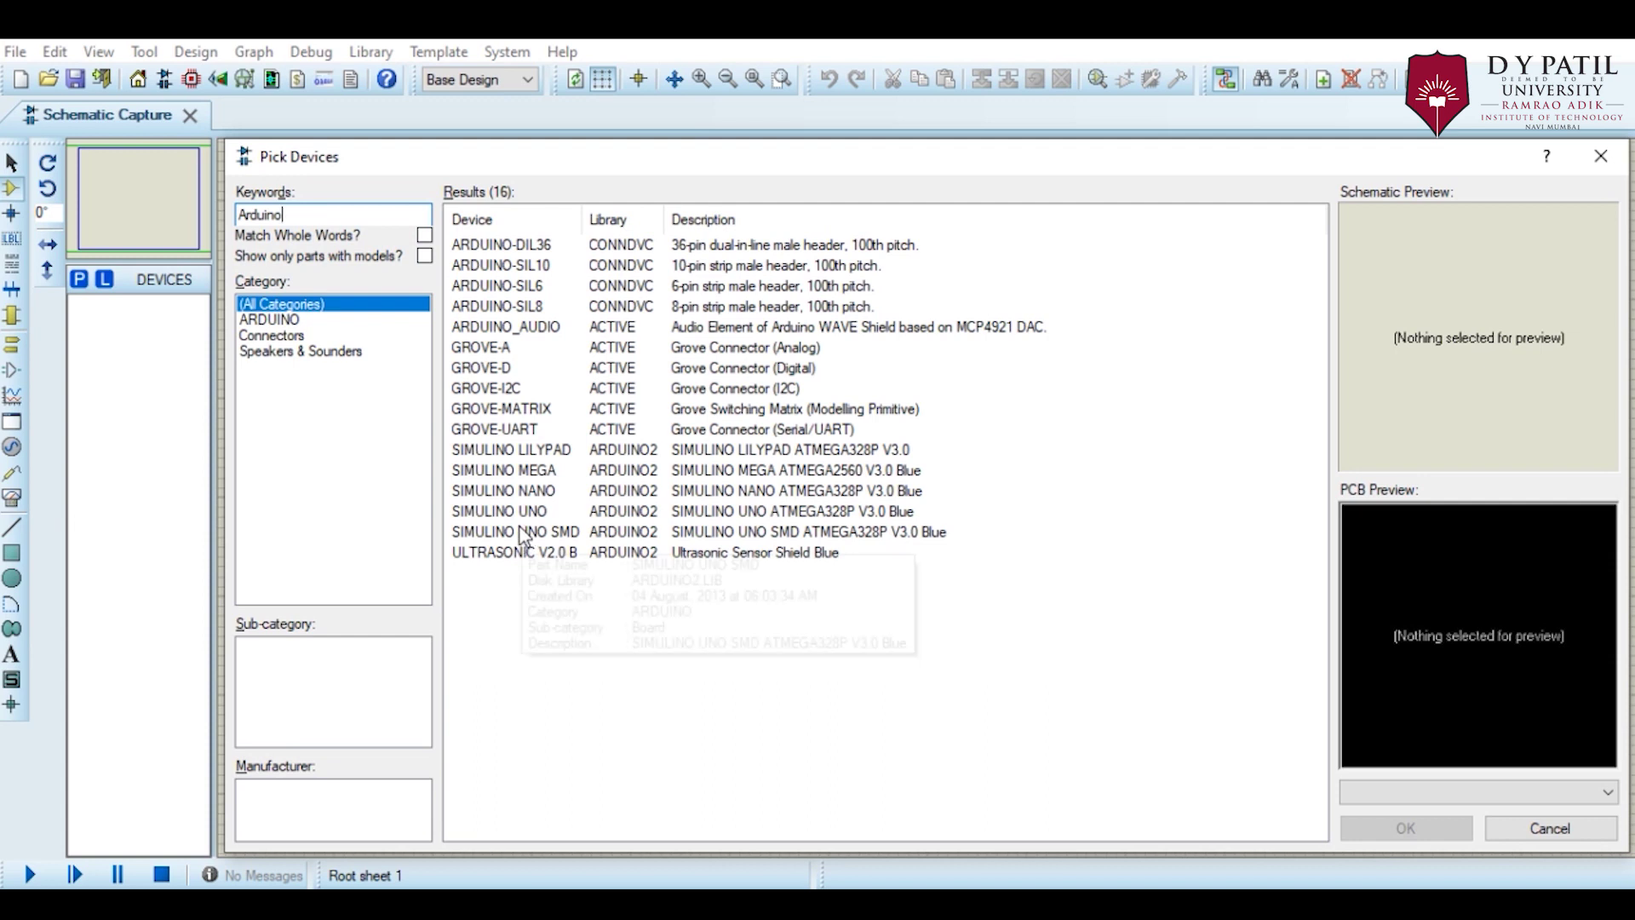
pyautogui.click(527, 533)
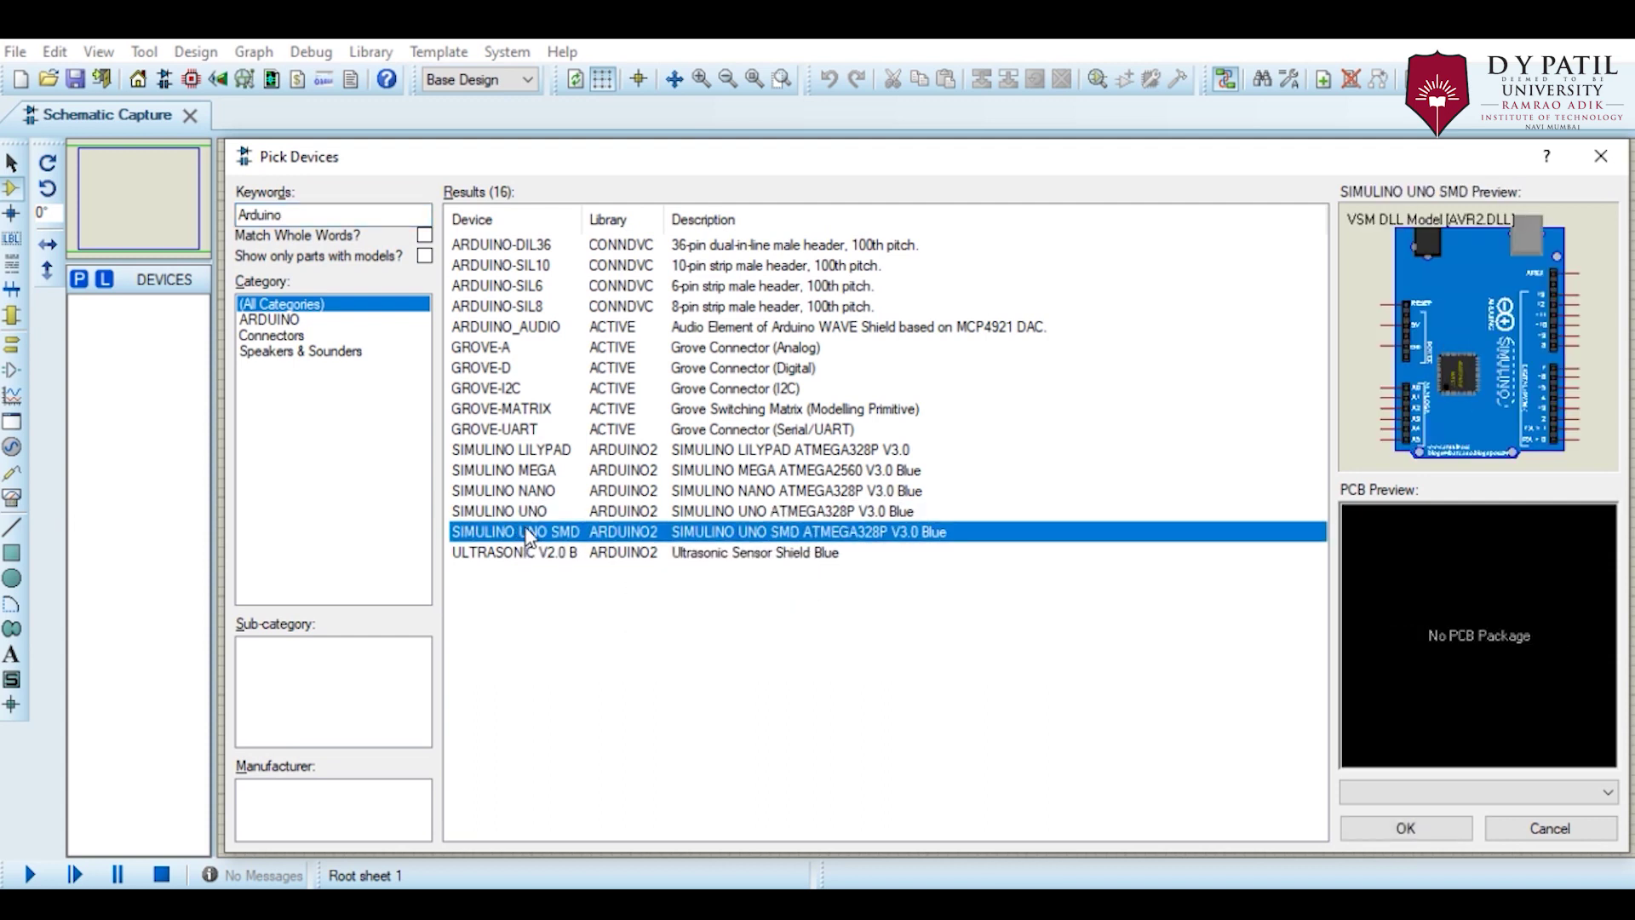
pyautogui.click(526, 512)
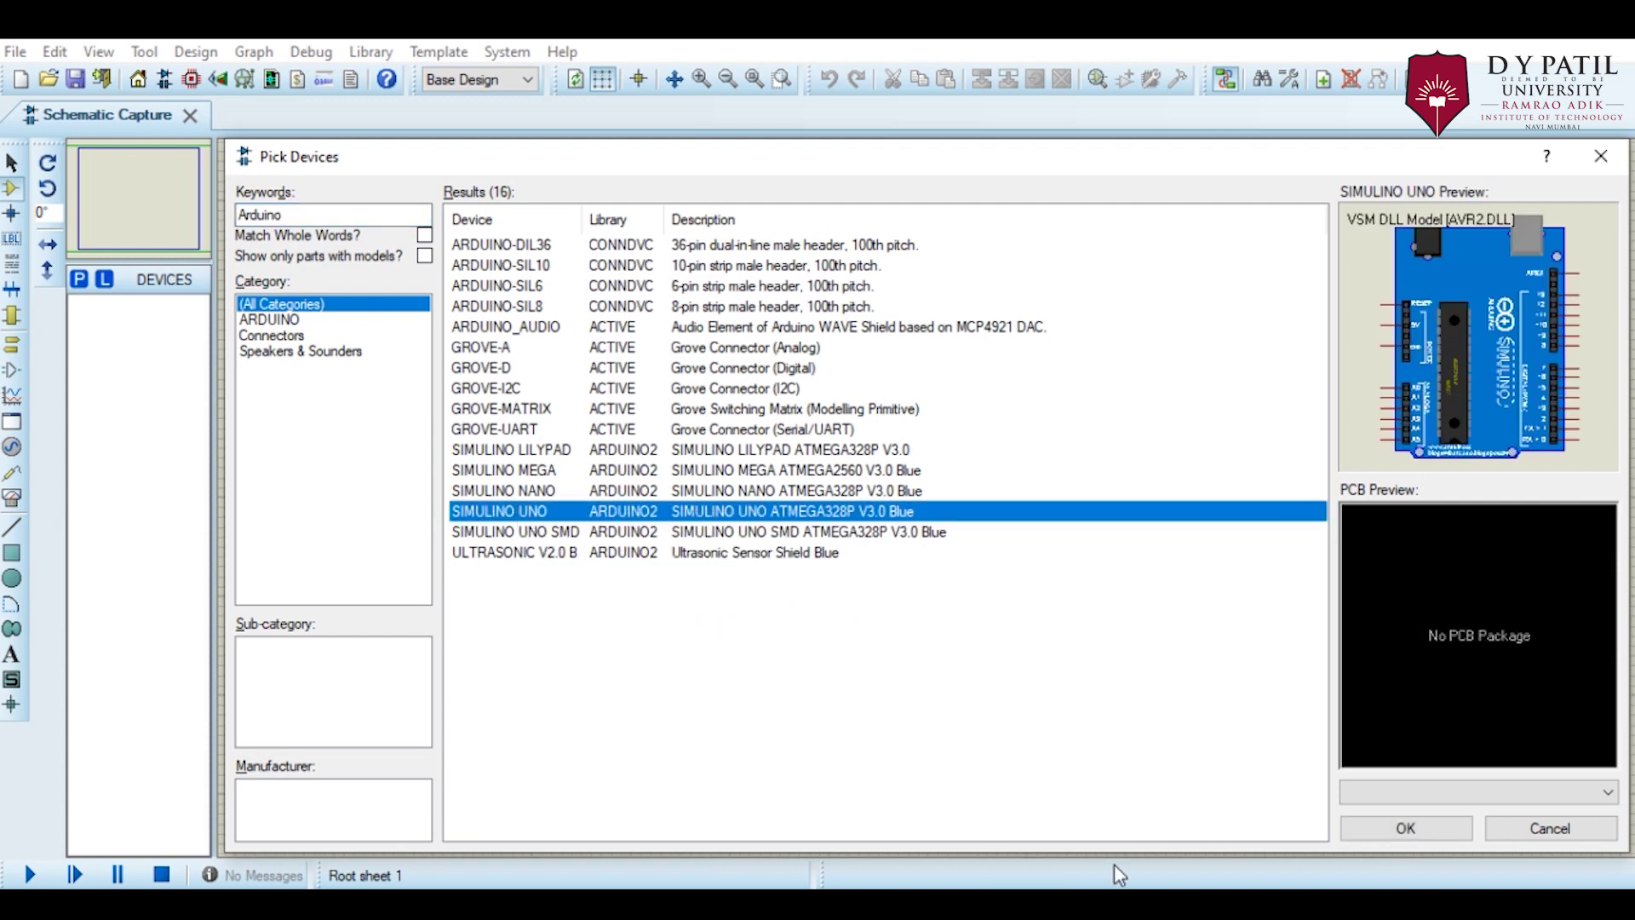
pyautogui.click(1404, 829)
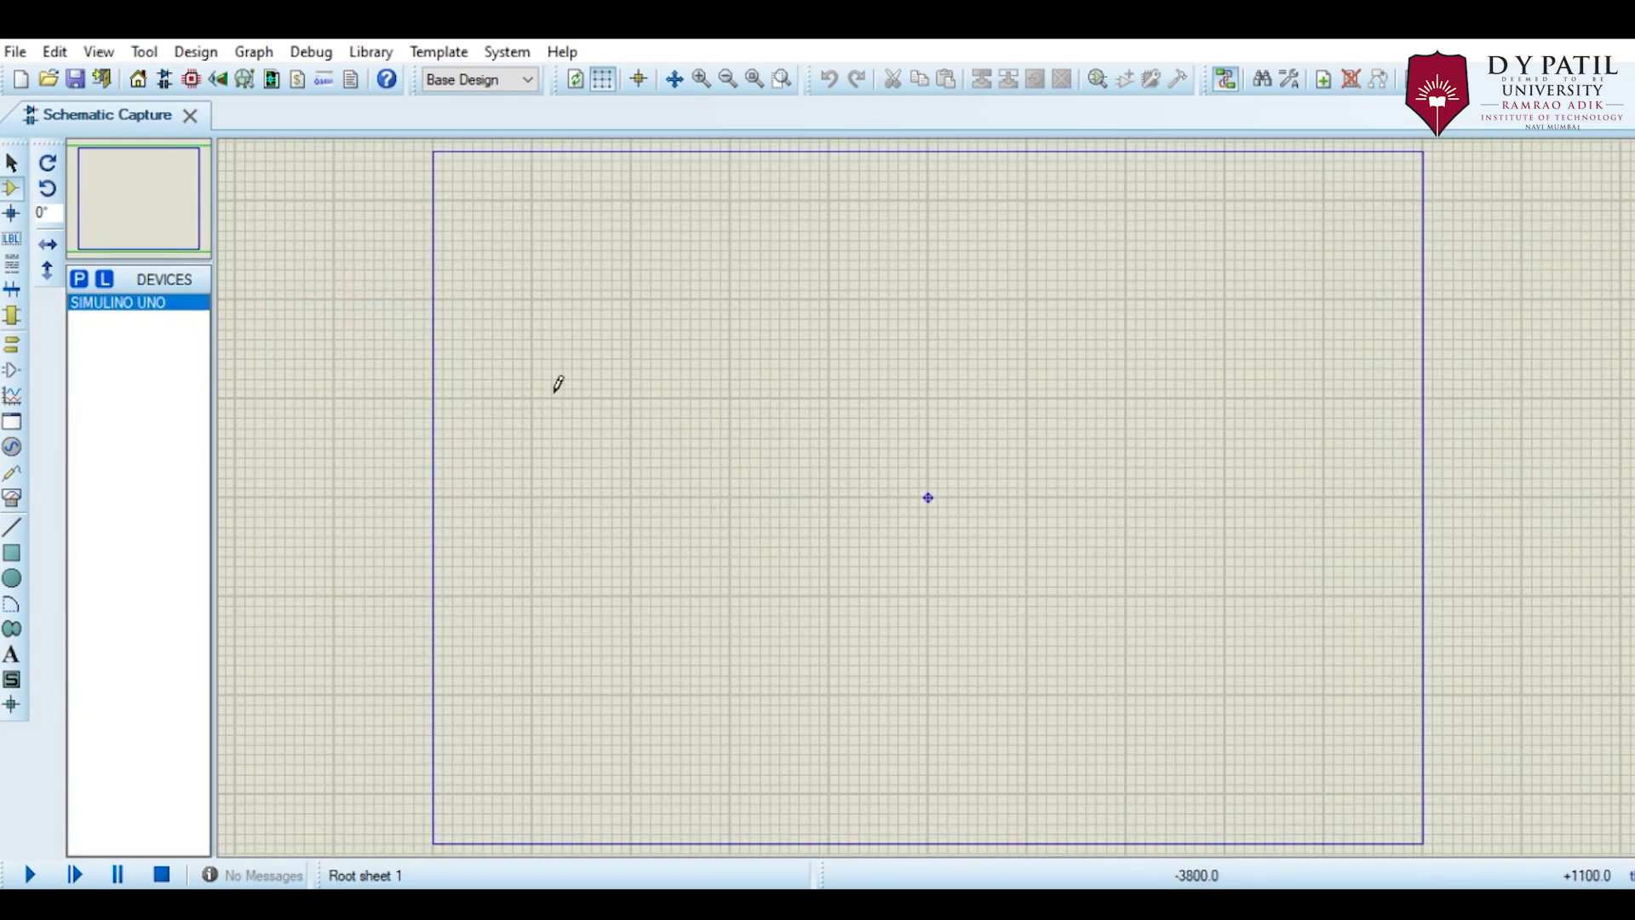
pyautogui.click(587, 366)
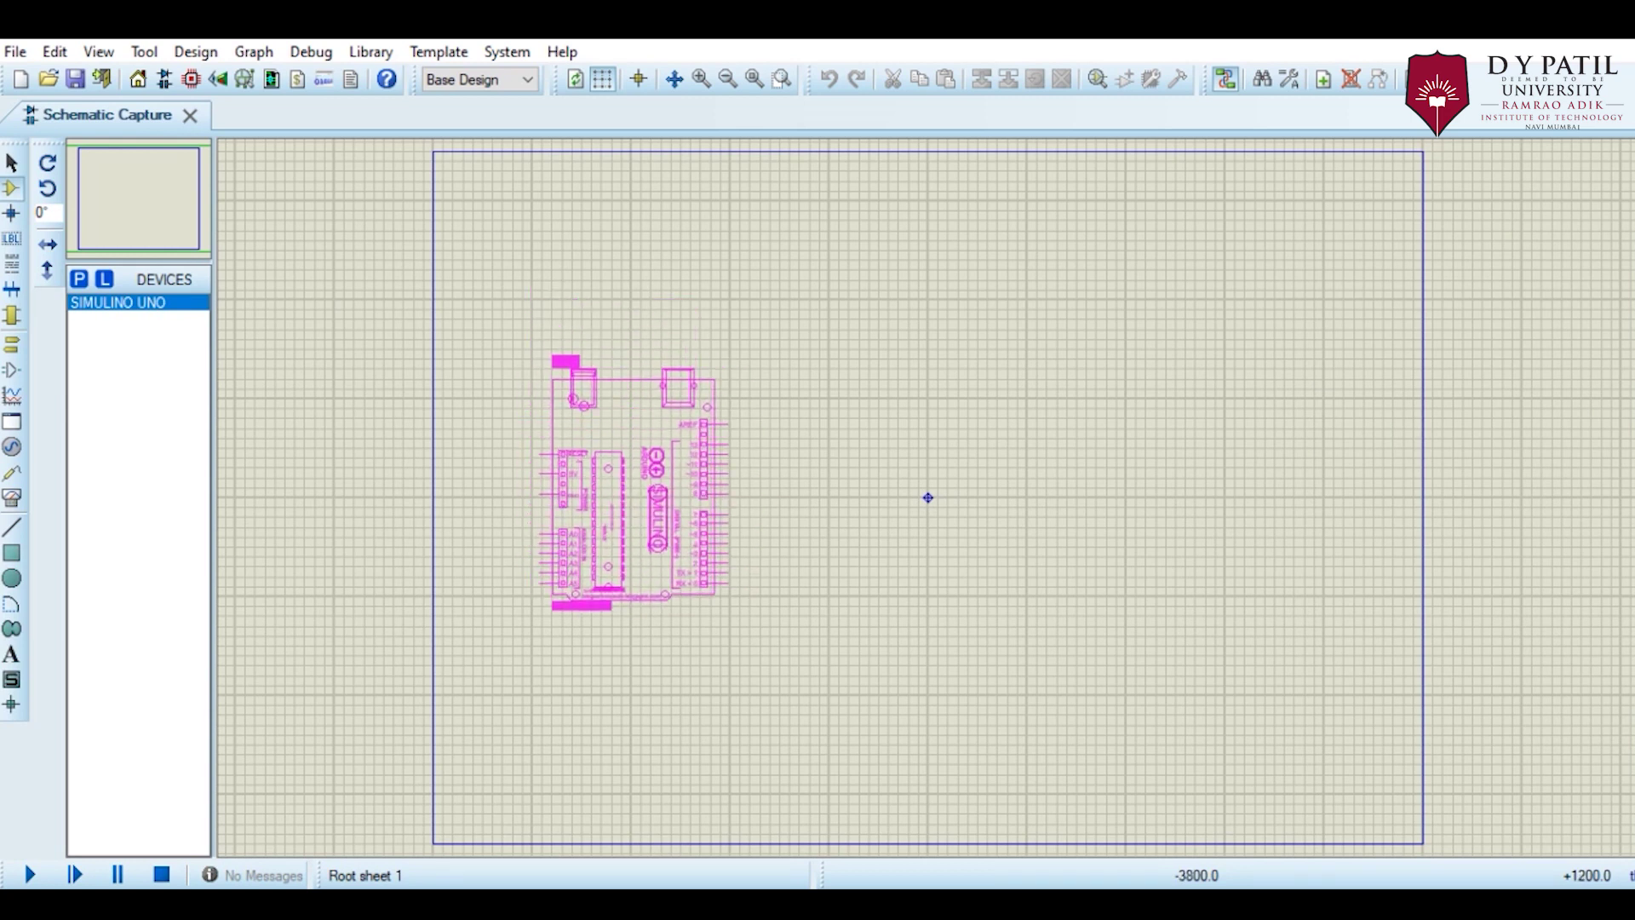
pyautogui.click(551, 367)
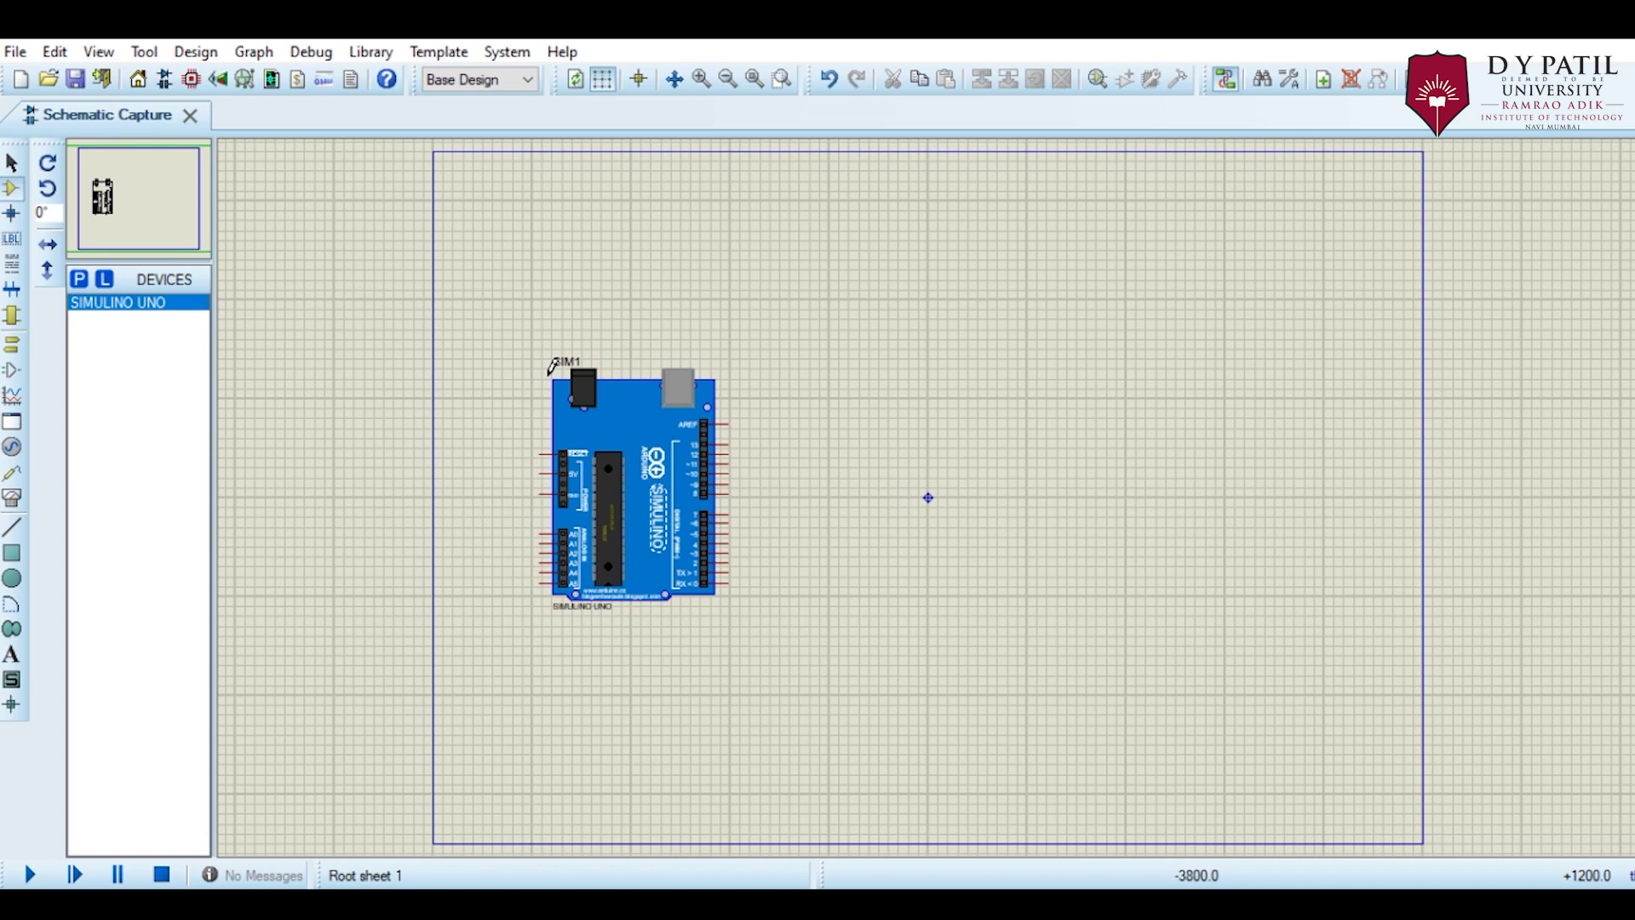
# Search the device library for led green and add LED-GREEN to the devices
pyautogui.click(80, 281)
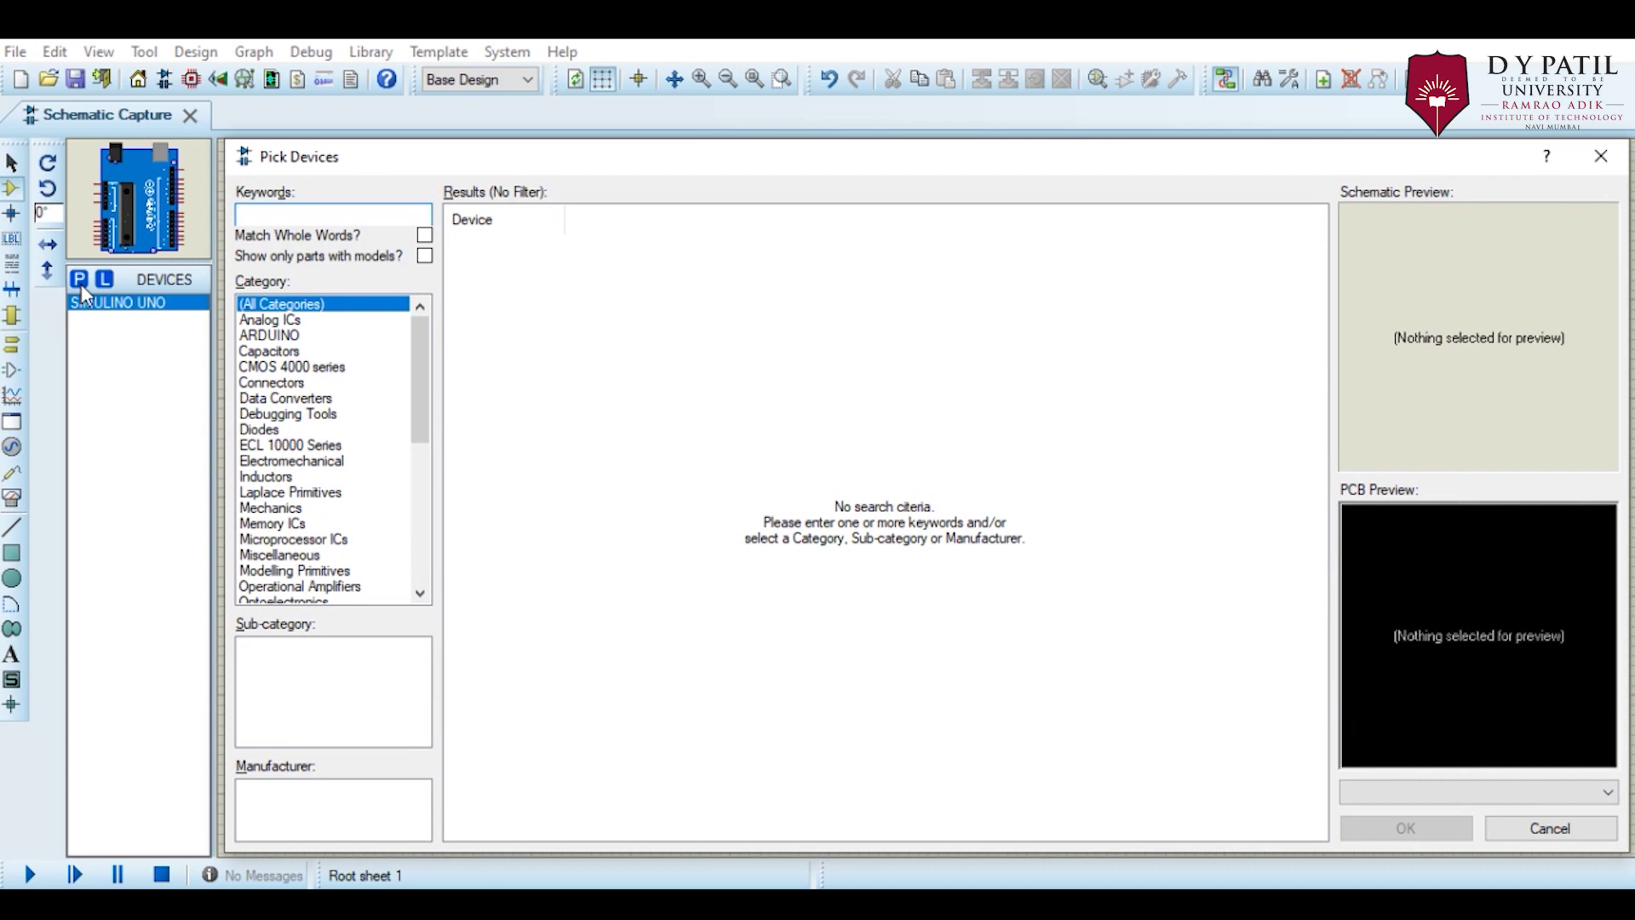
pyautogui.write('led green')
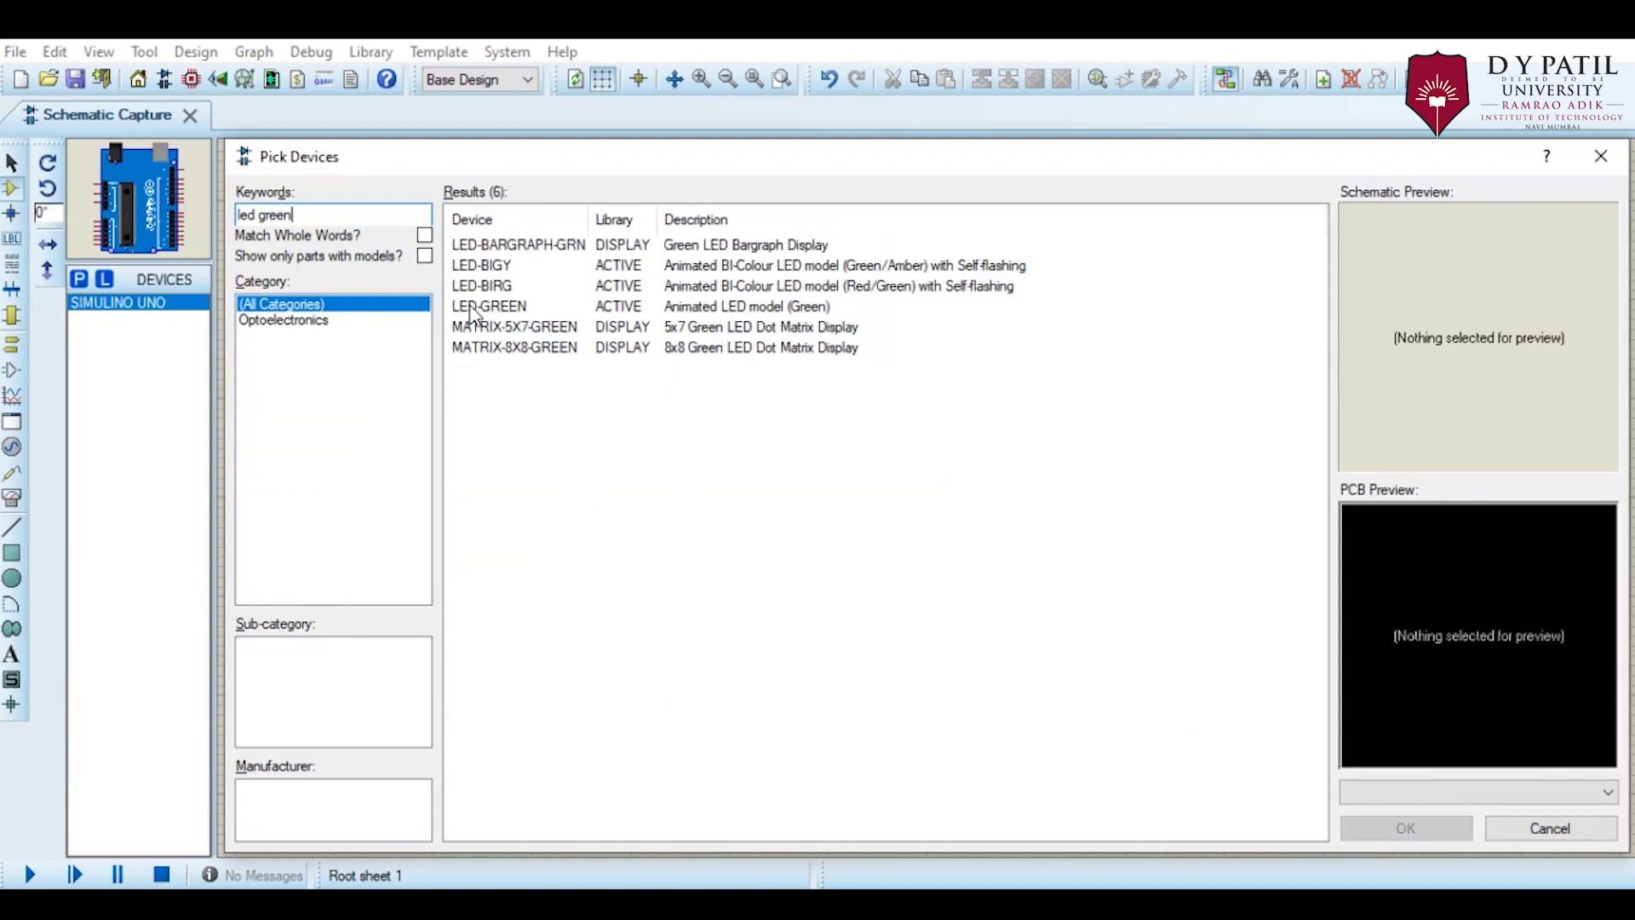
pyautogui.click(473, 310)
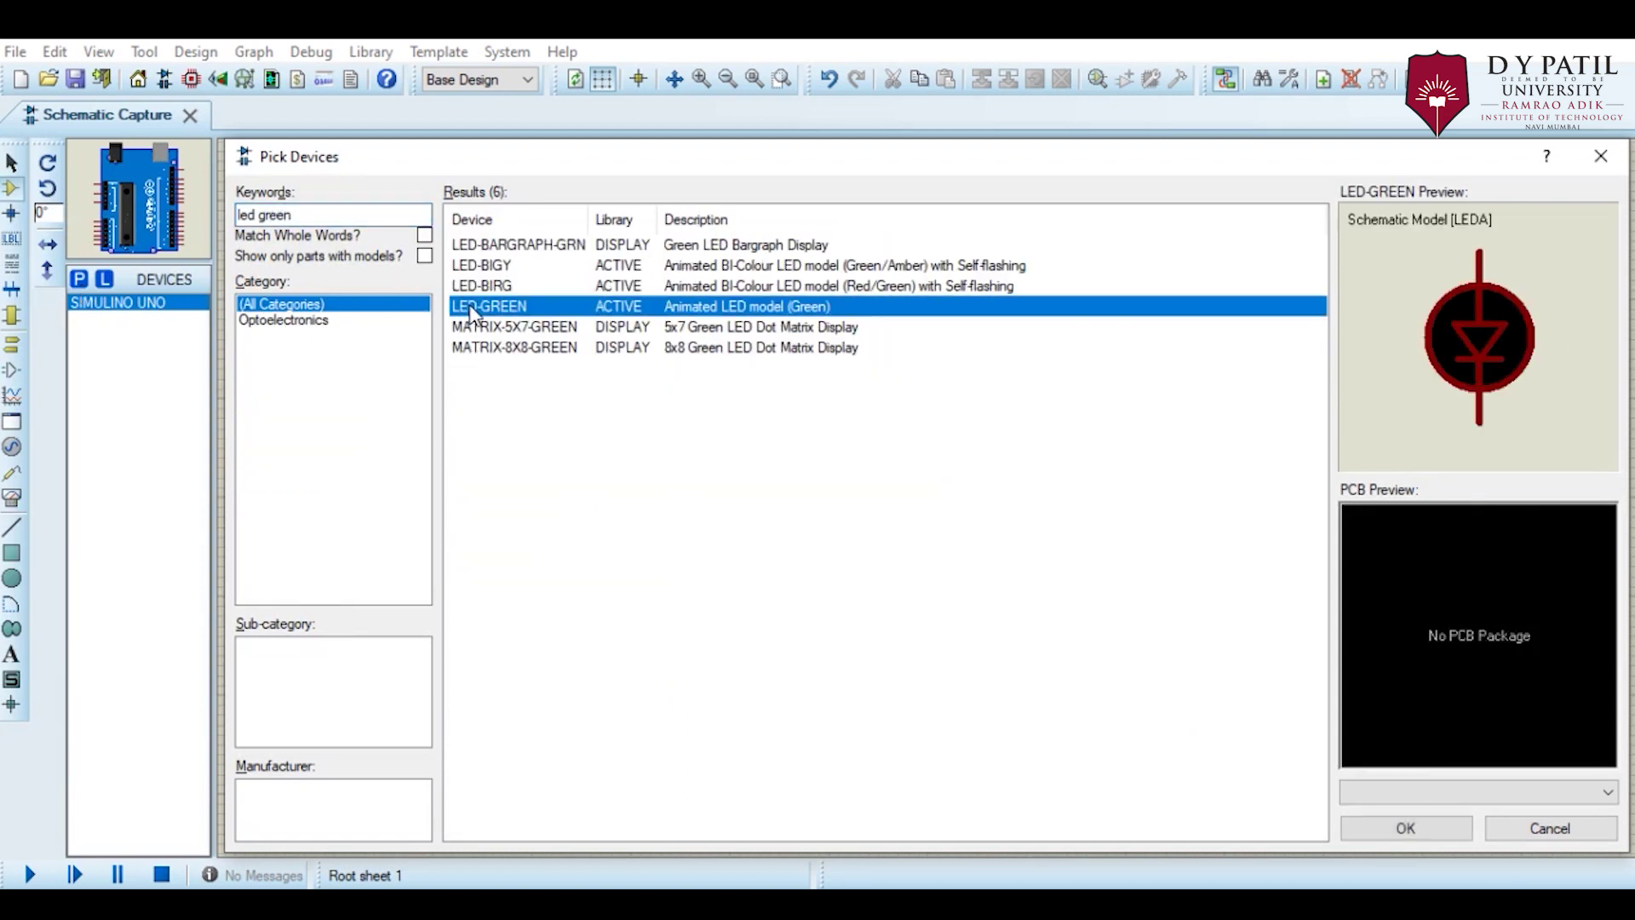
pyautogui.click(1392, 833)
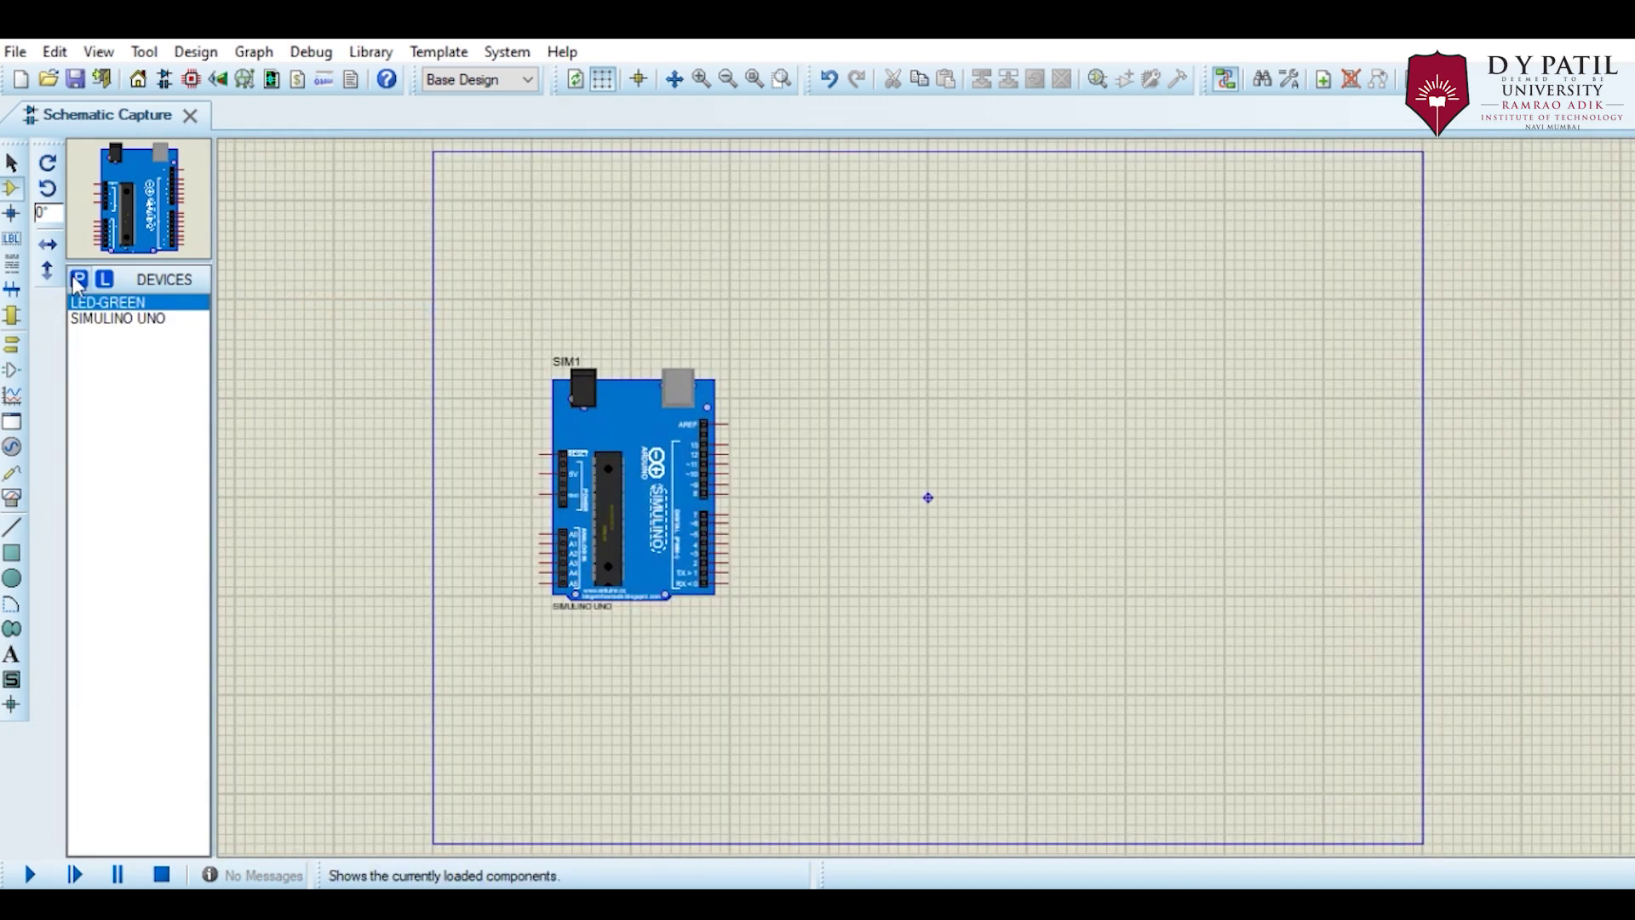
# Search the device library for led yellow and add LED-YELLOW to the devices
pyautogui.click(77, 280)
pyautogui.write('le')
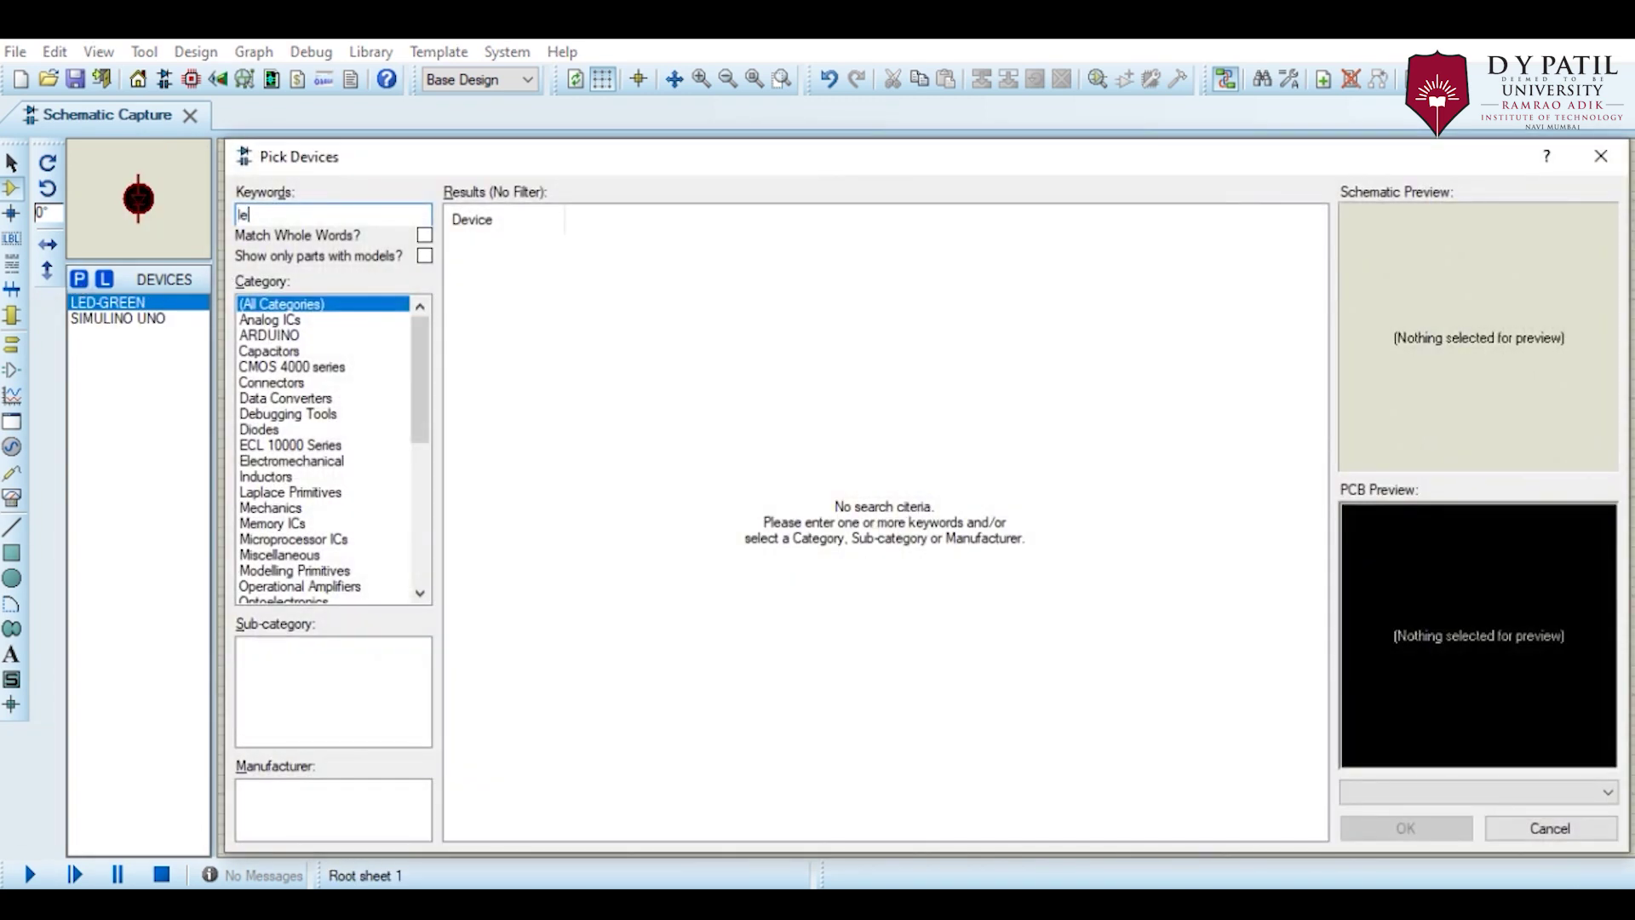
pyautogui.write('d yellow')
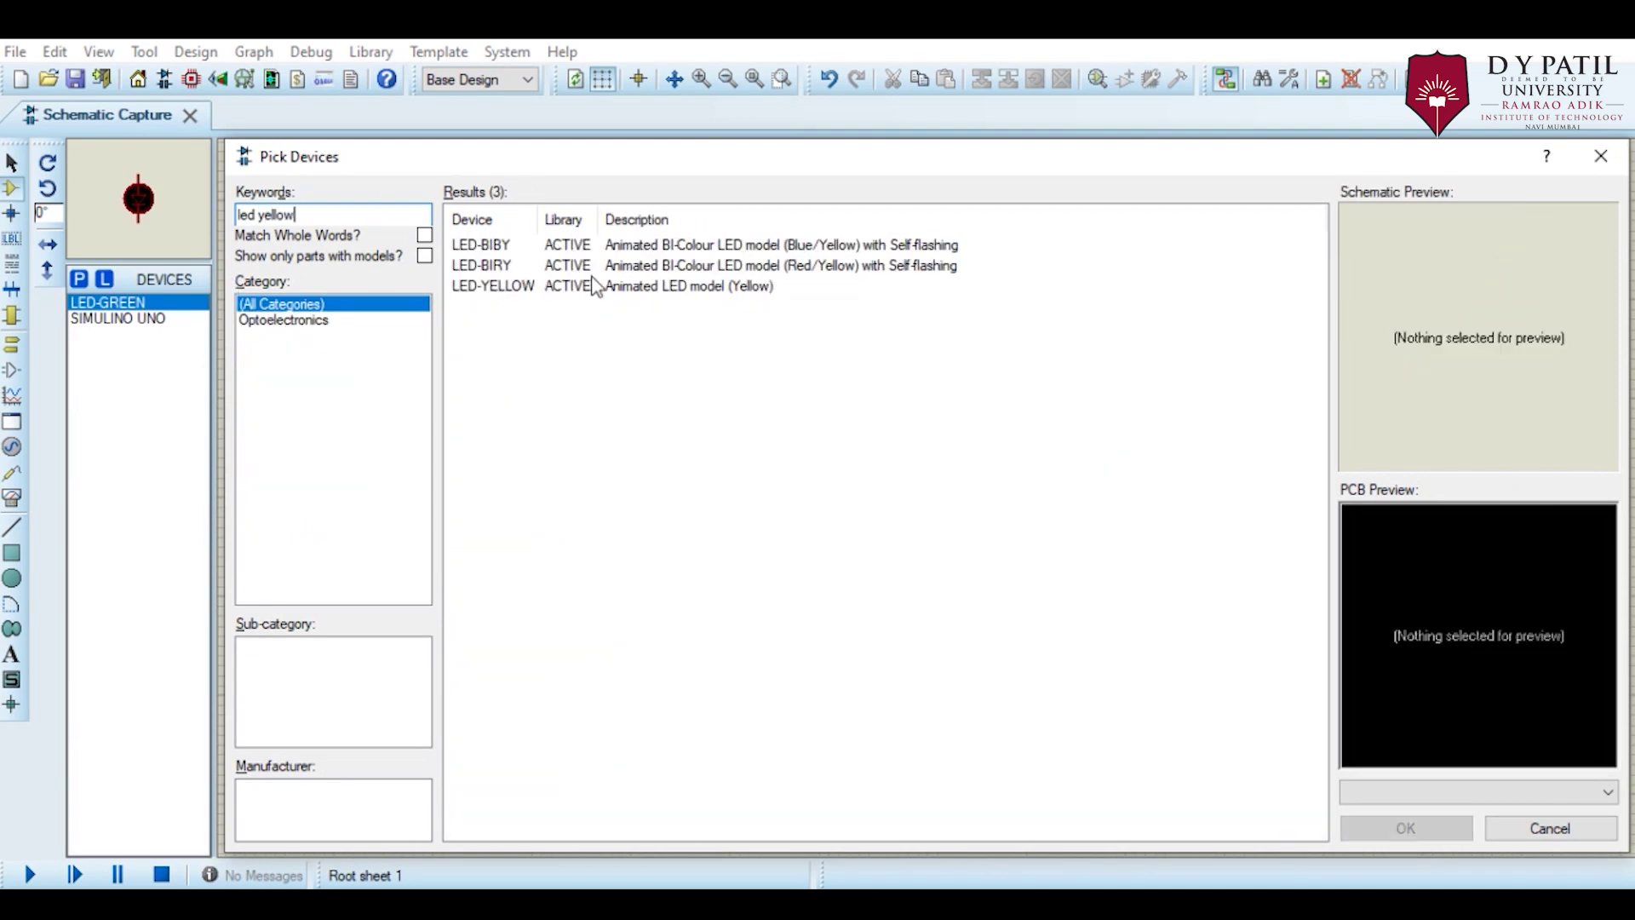
pyautogui.click(597, 290)
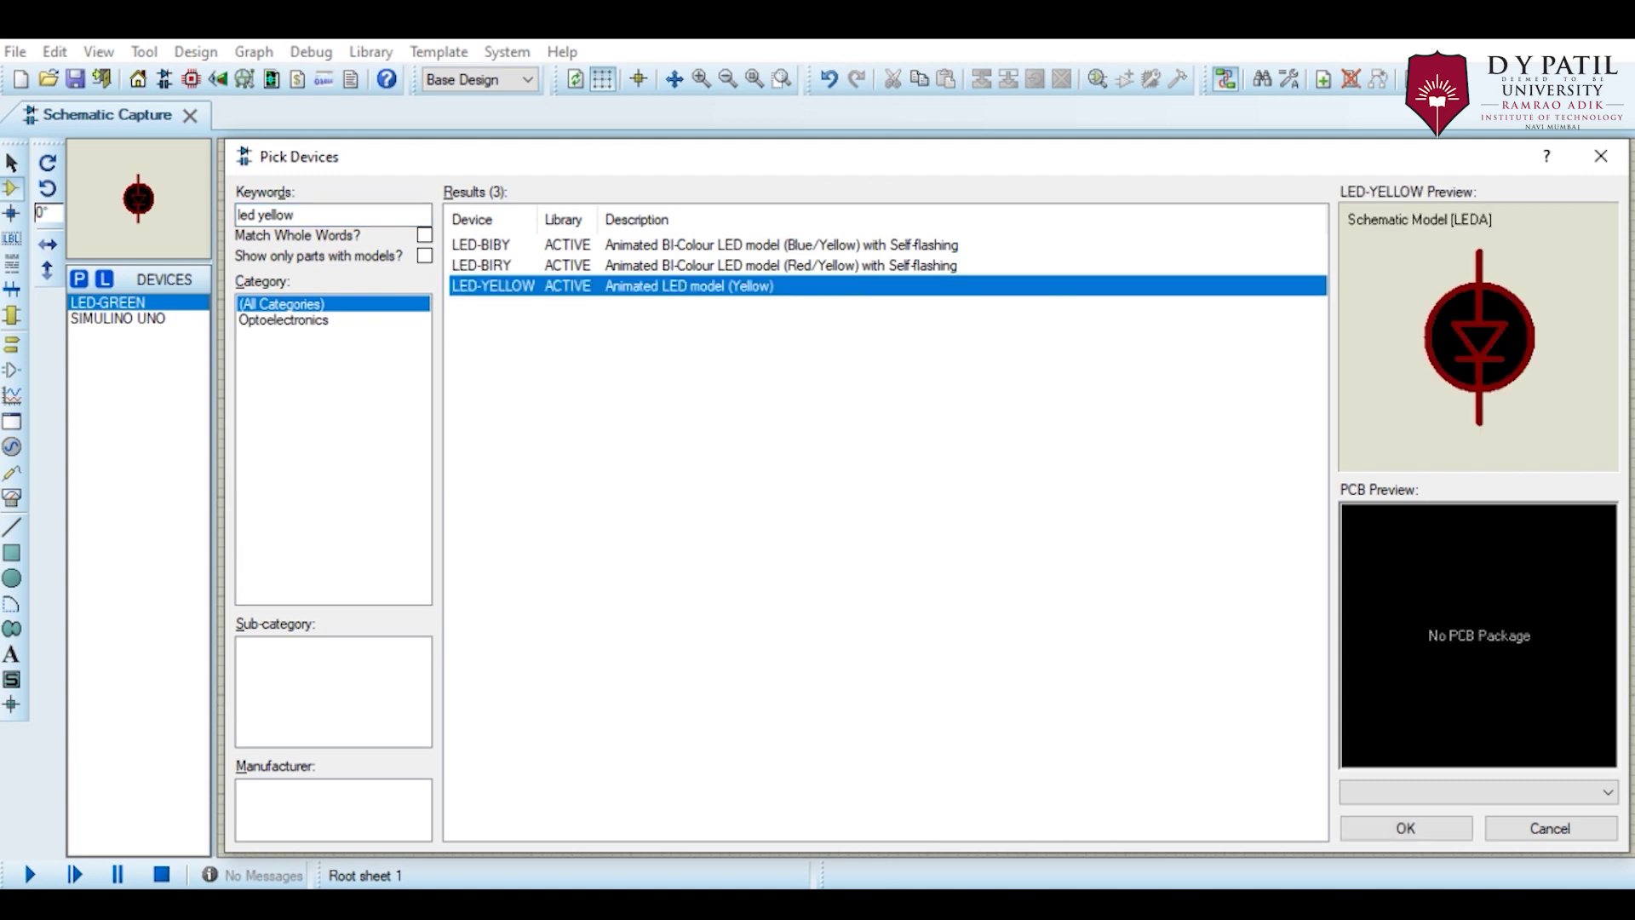
pyautogui.click(1414, 830)
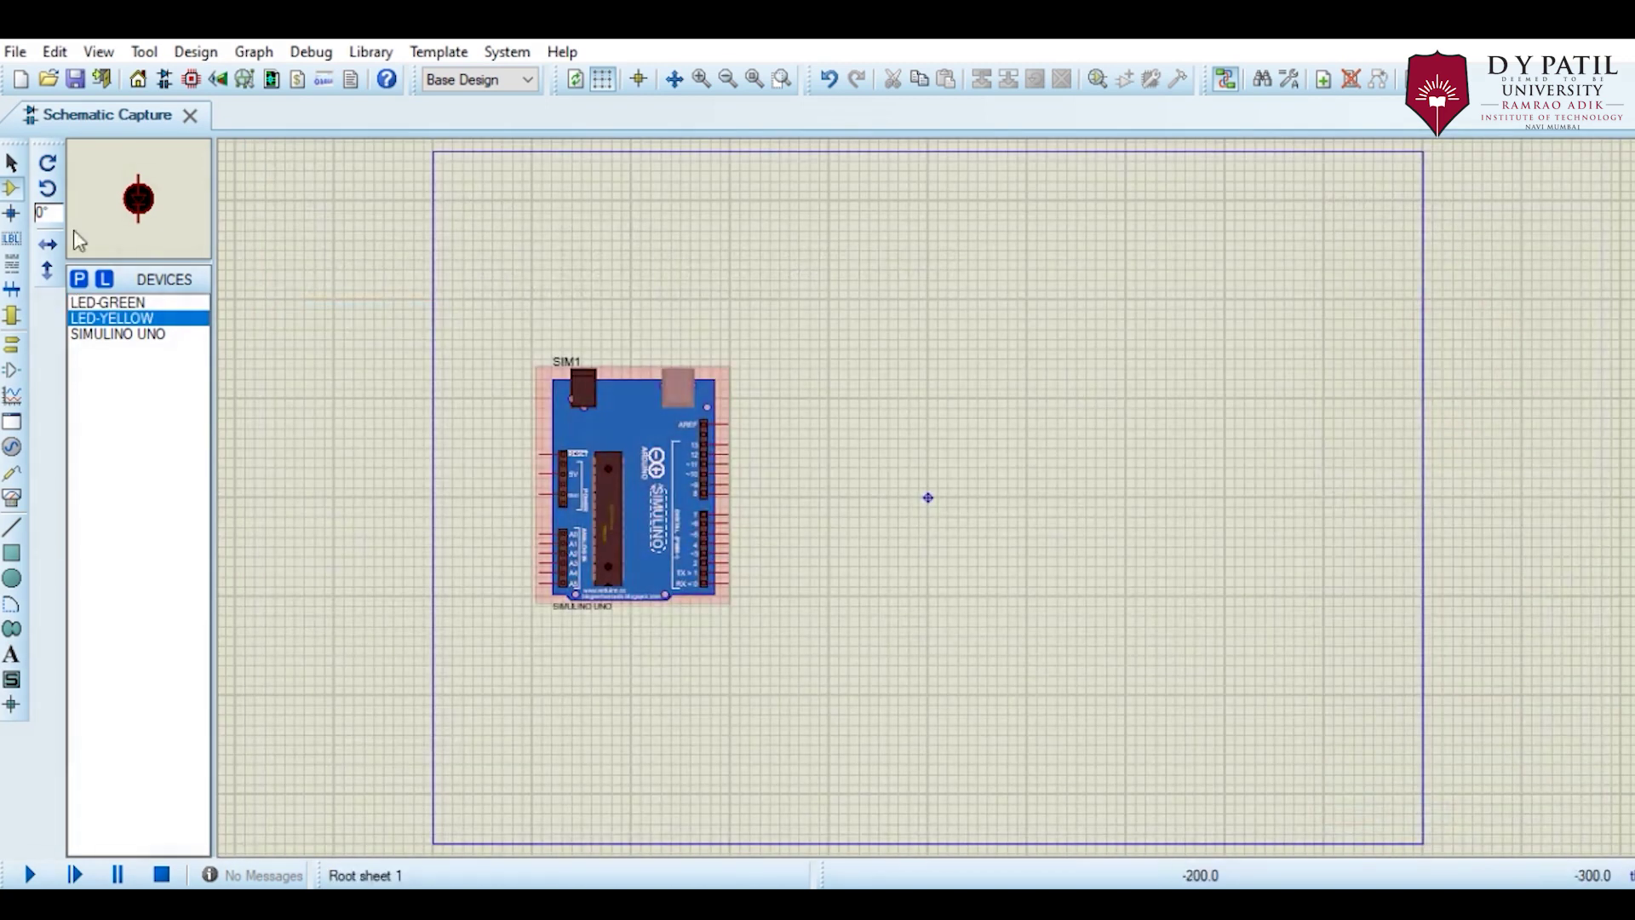
# Search the device library for led red and add LED-RED to the devices
pyautogui.click(77, 281)
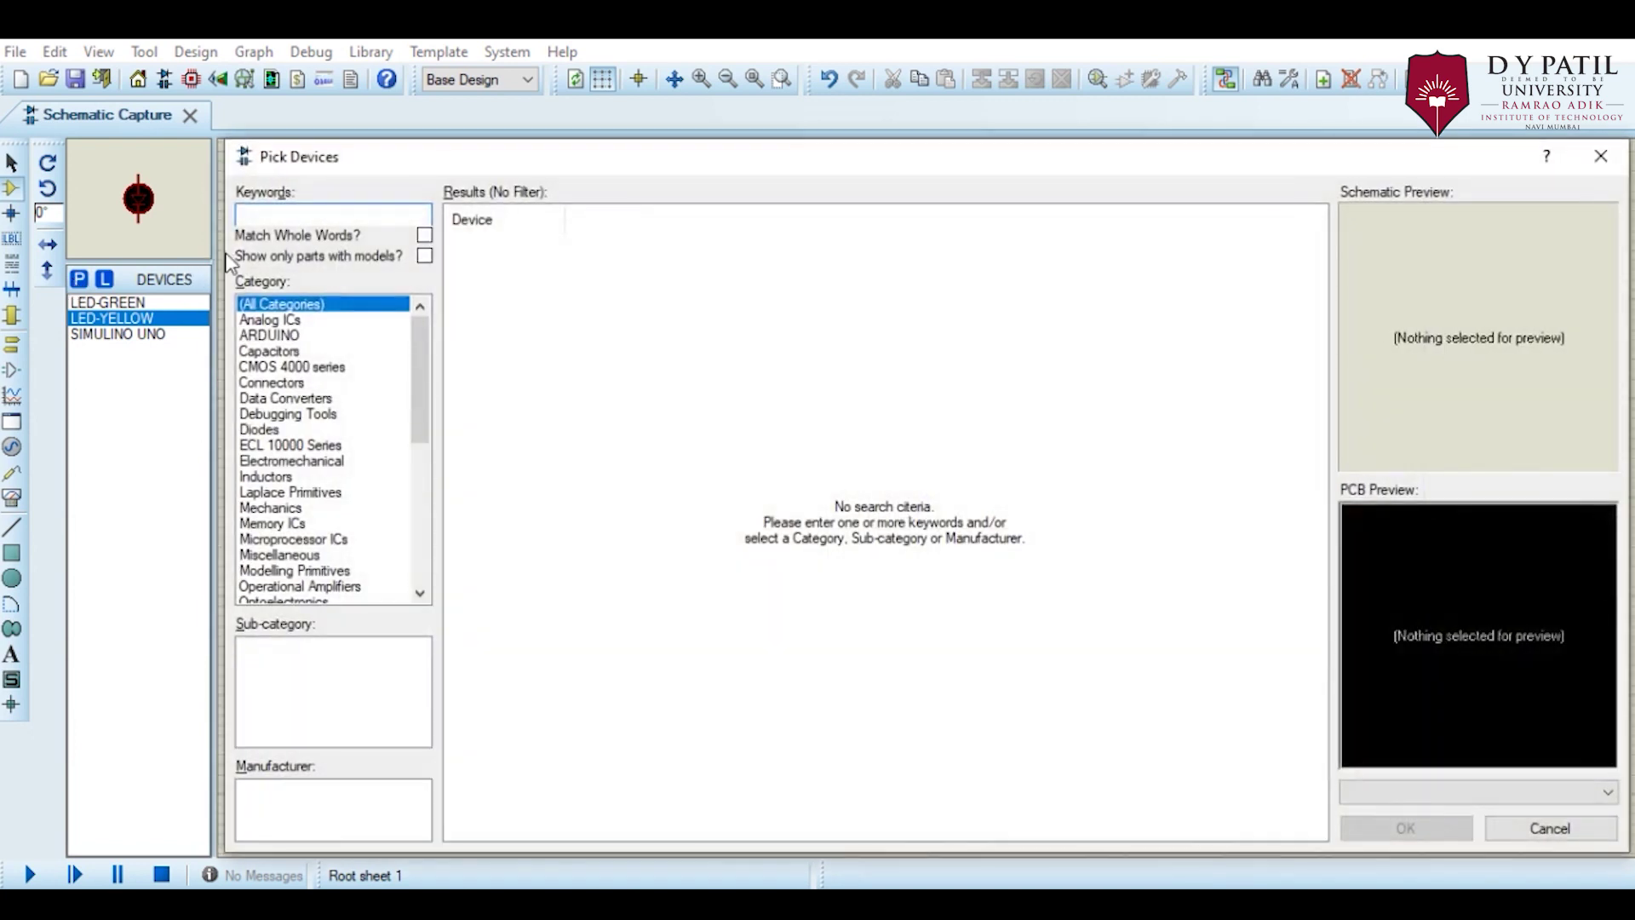
pyautogui.write('led red')
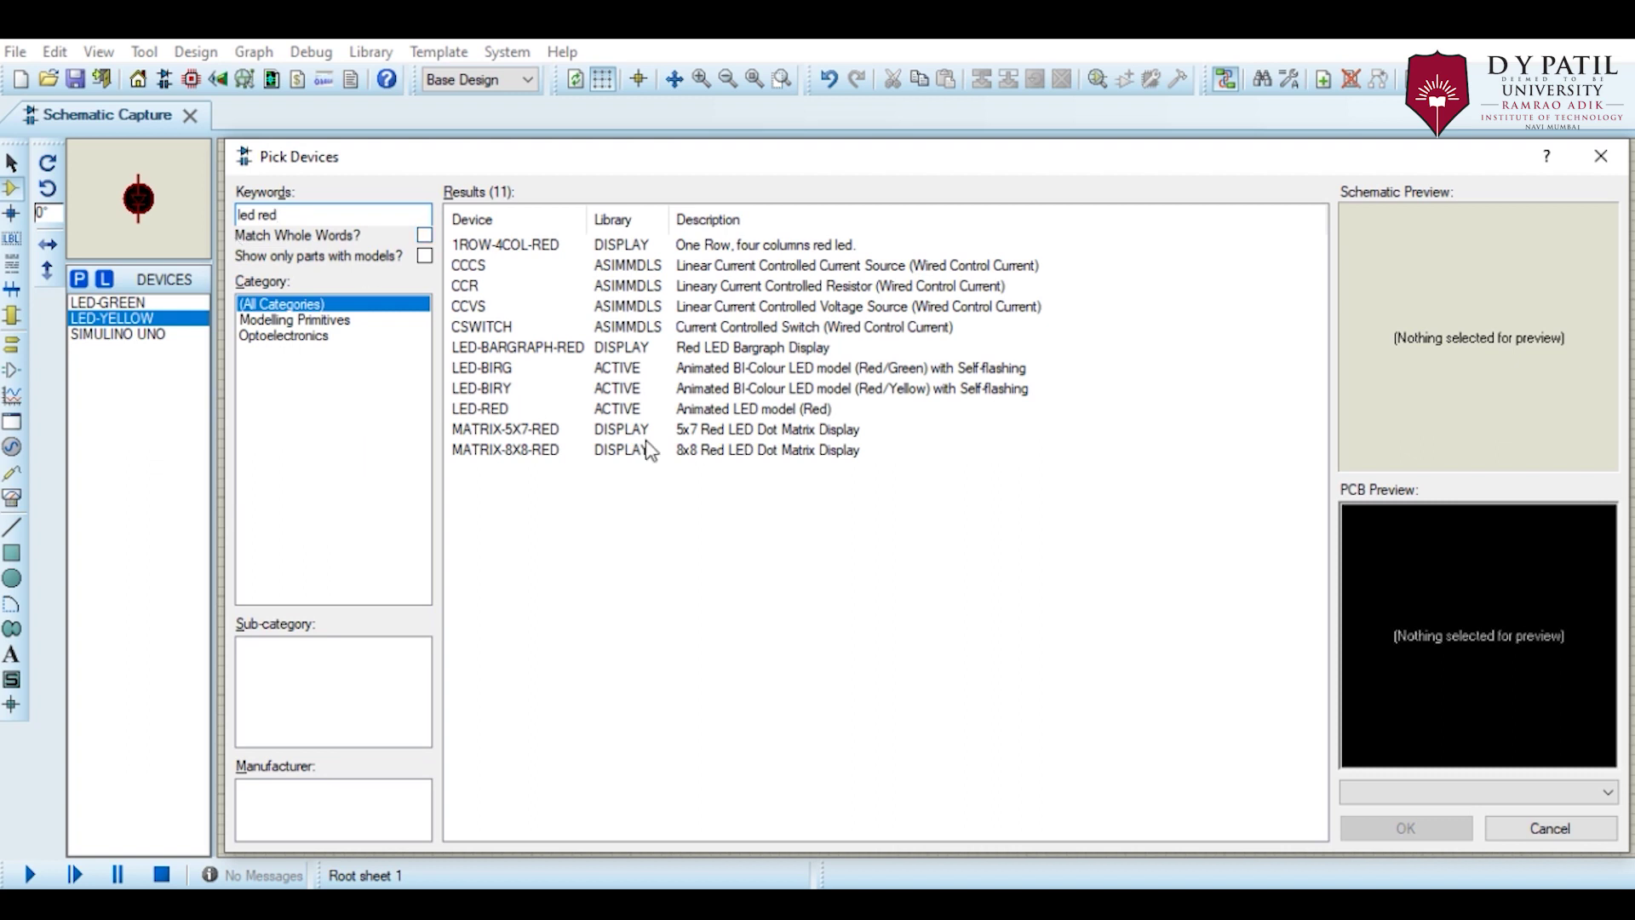
pyautogui.click(566, 413)
pyautogui.doubleClick(566, 414)
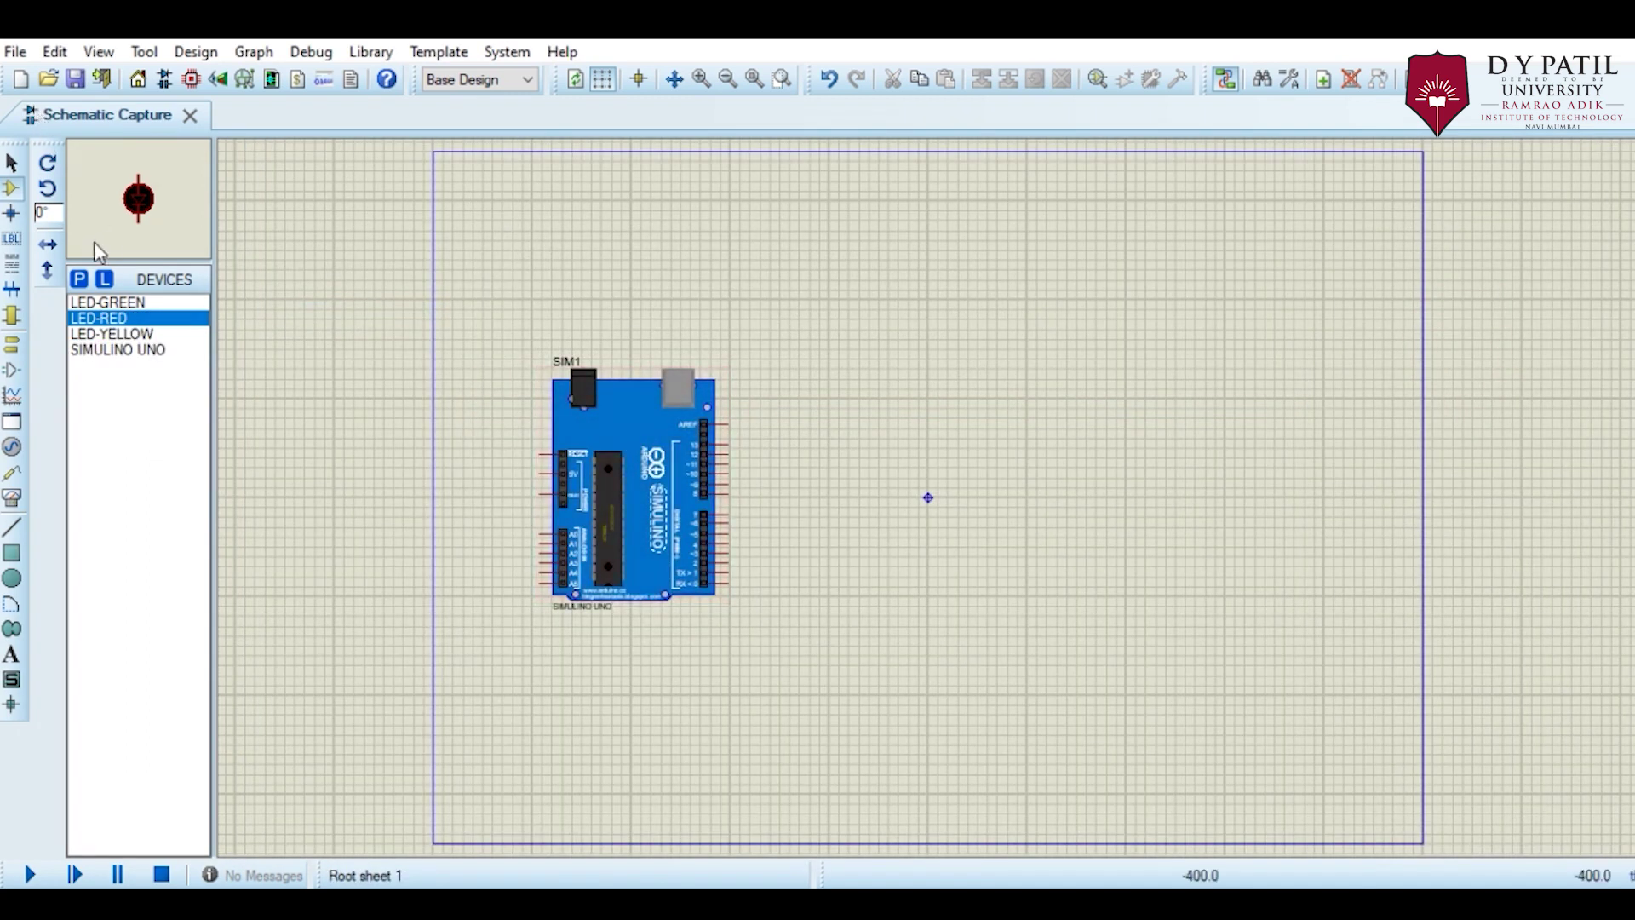
# Search the device library for lm016l and add the LM016L 16x2 alphanumeric LCD to the devices
pyautogui.click(80, 281)
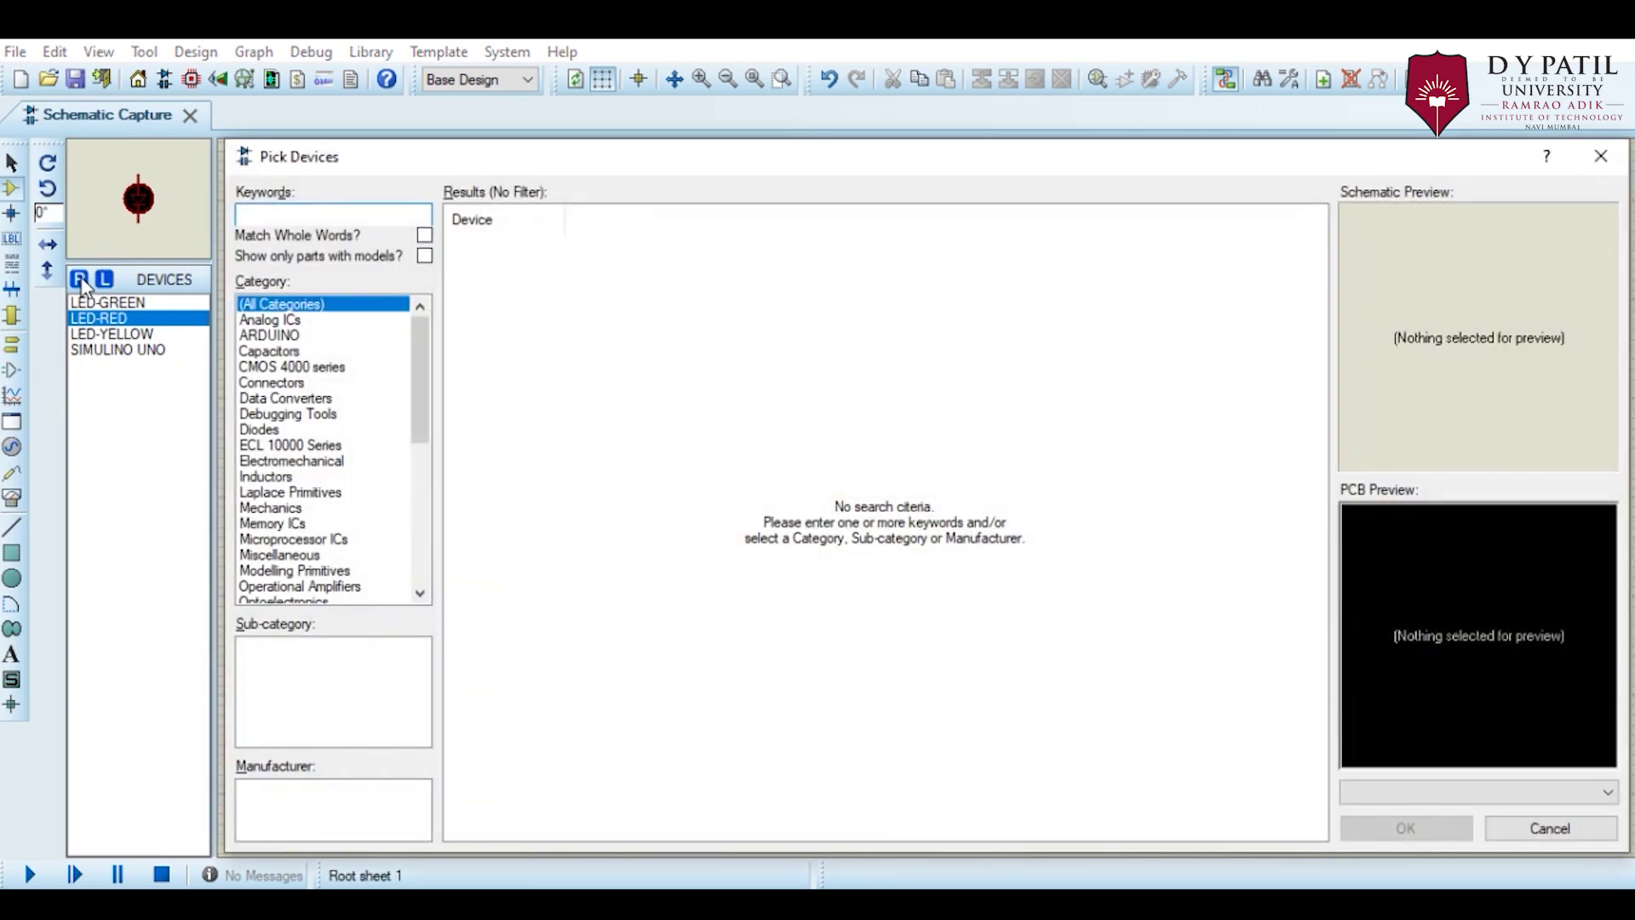
pyautogui.write('lm')
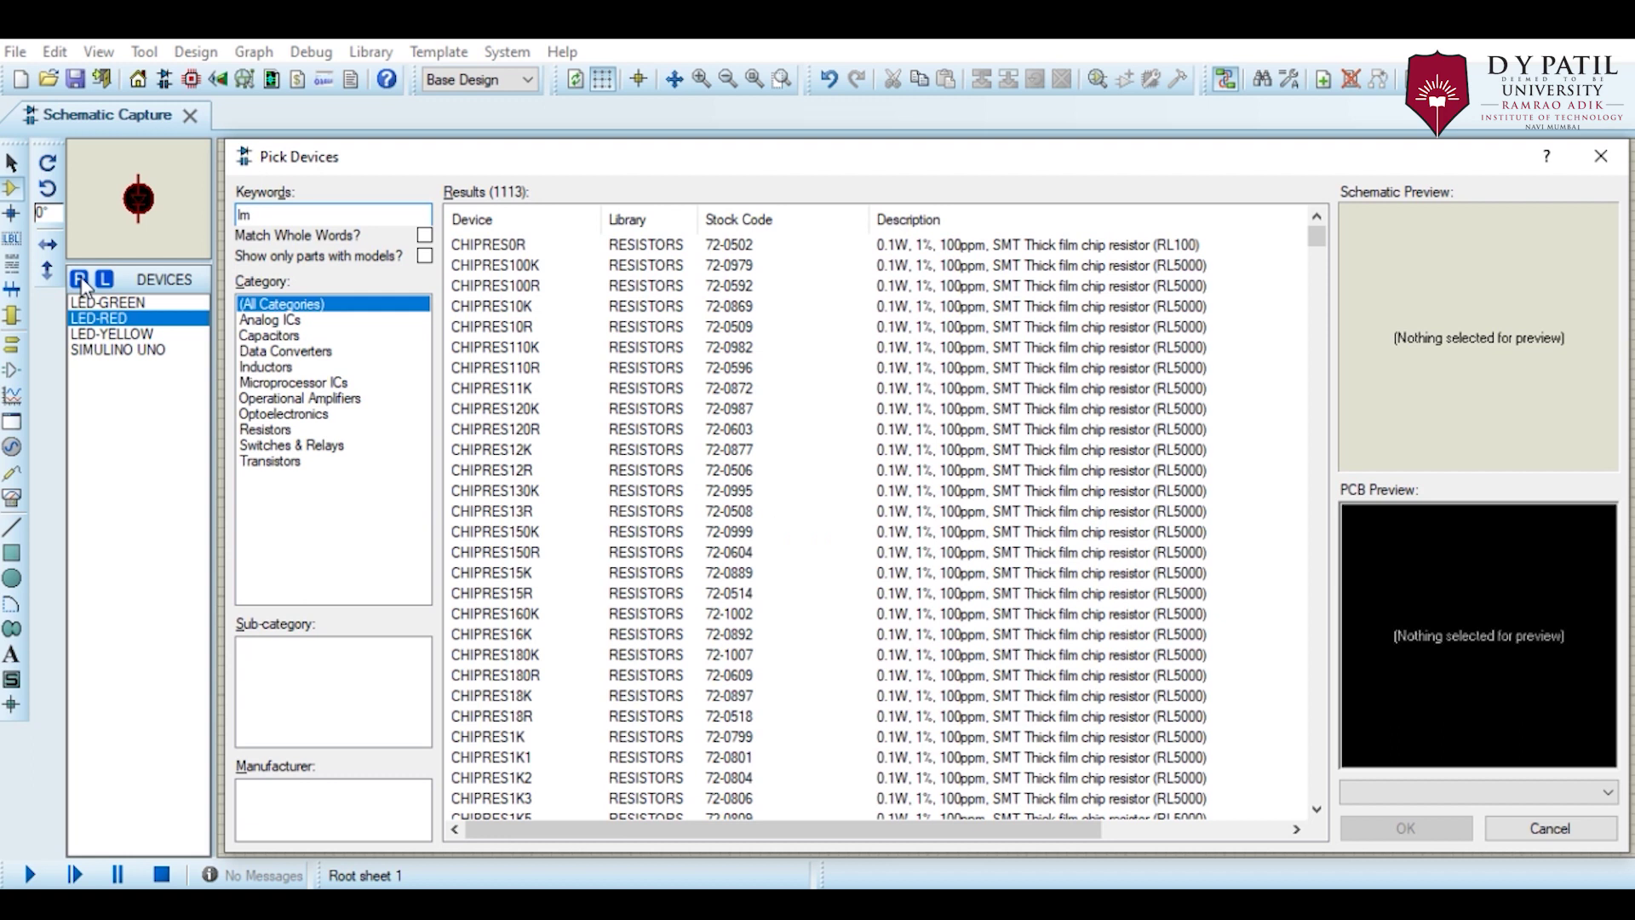
pyautogui.write('016l')
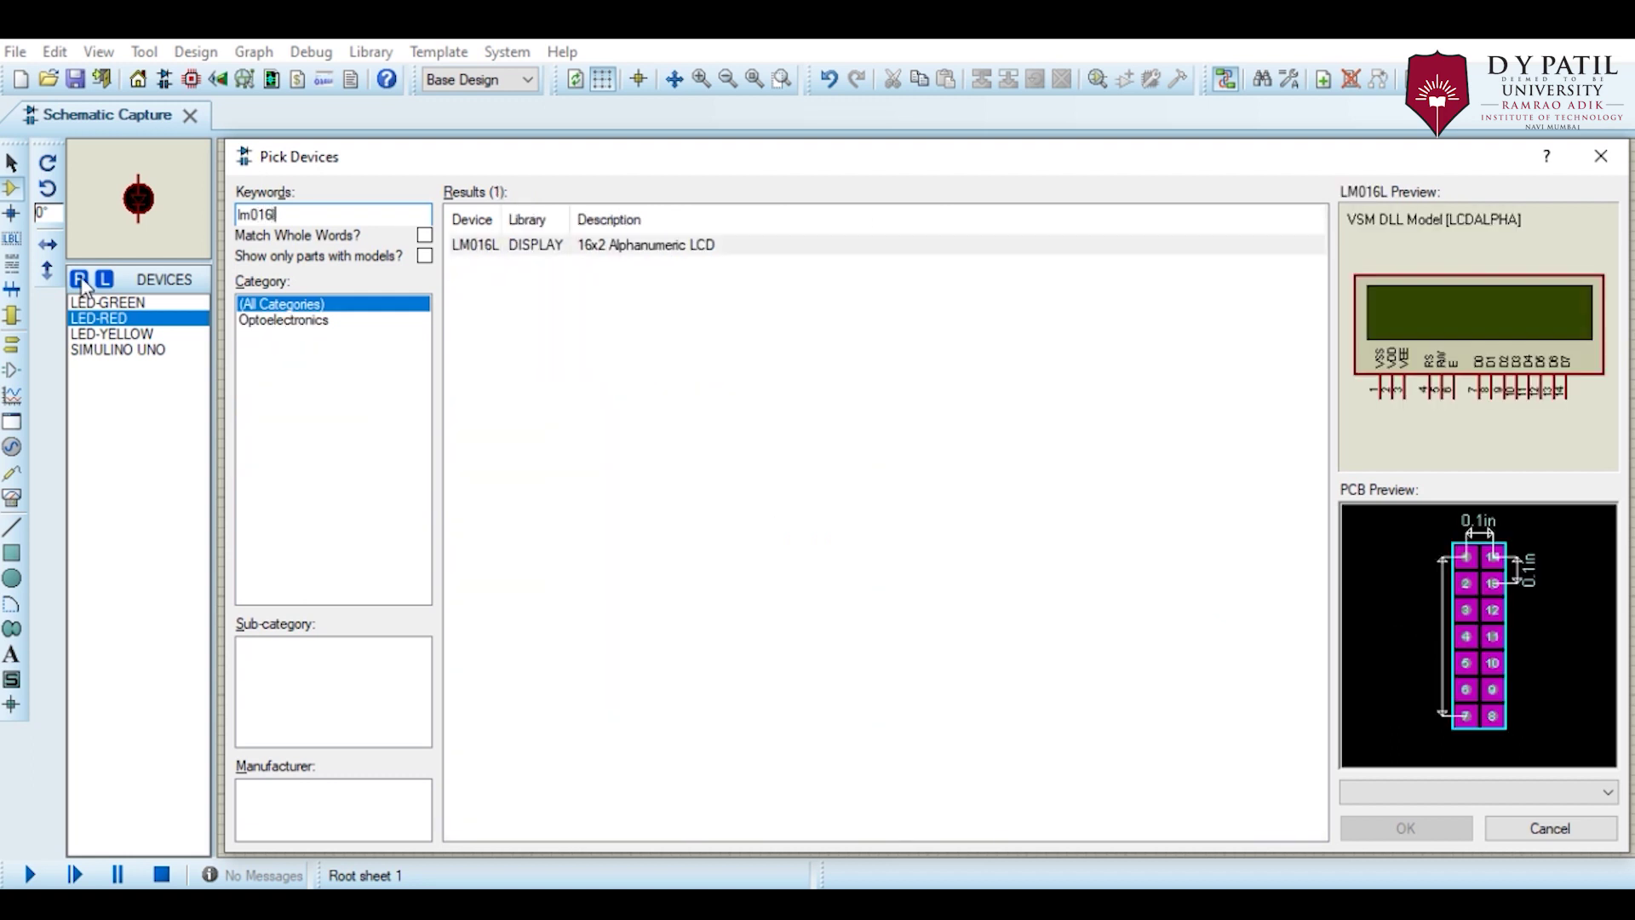
pyautogui.click(542, 247)
pyautogui.doubleClick(542, 246)
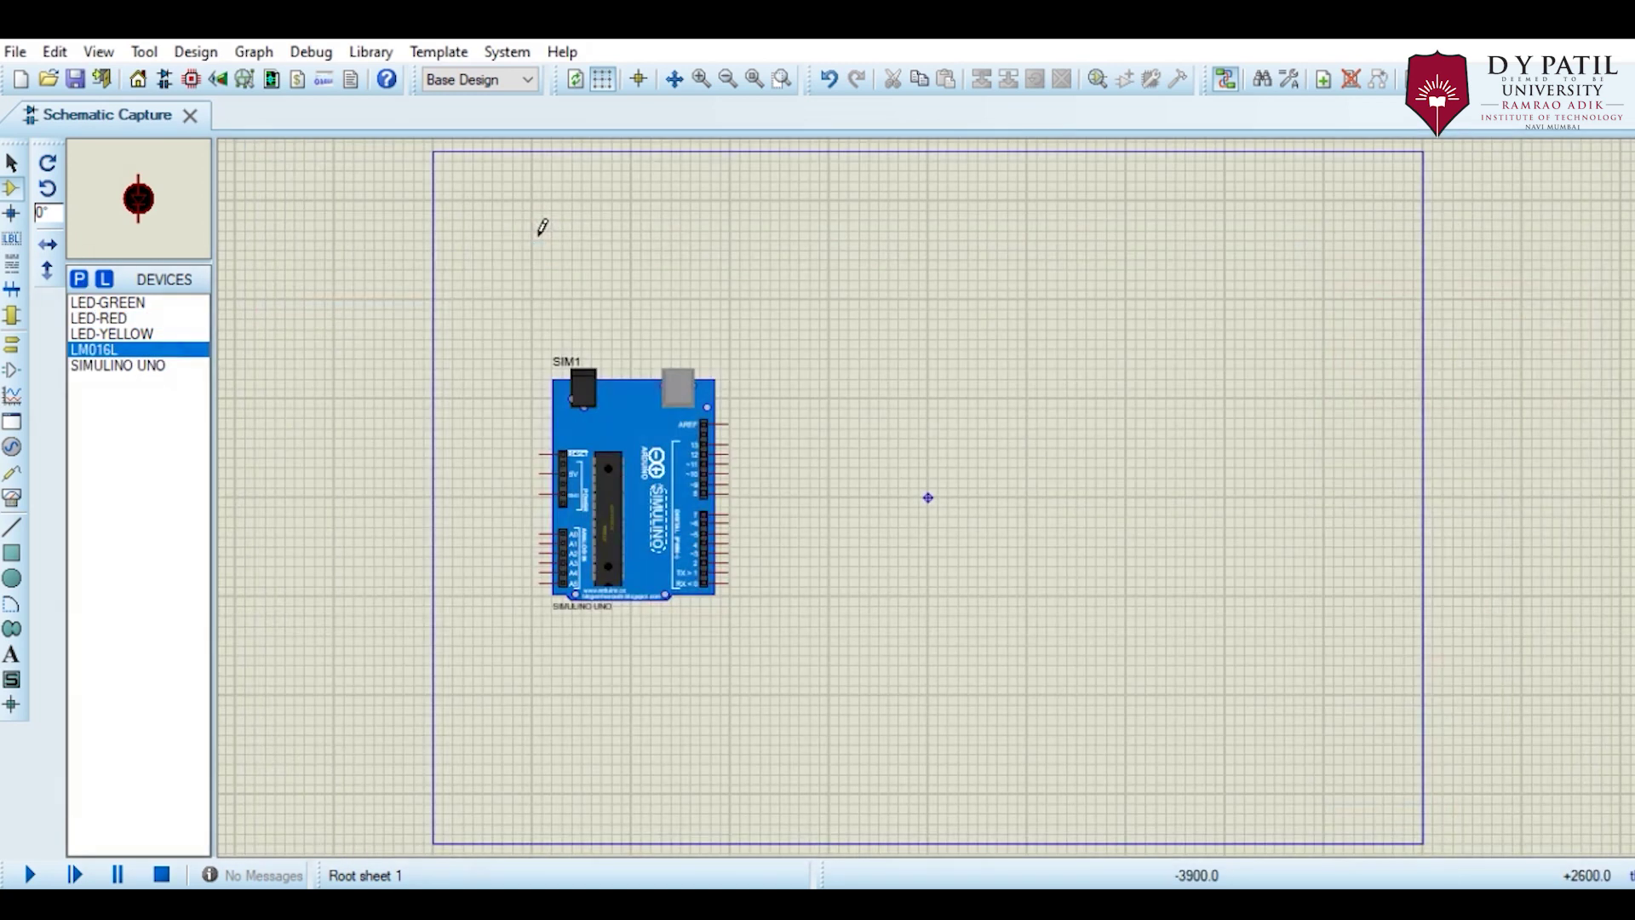
# Place the LM016L LCD on the sheet, above and to the right of the Arduino board
pyautogui.click(100, 351)
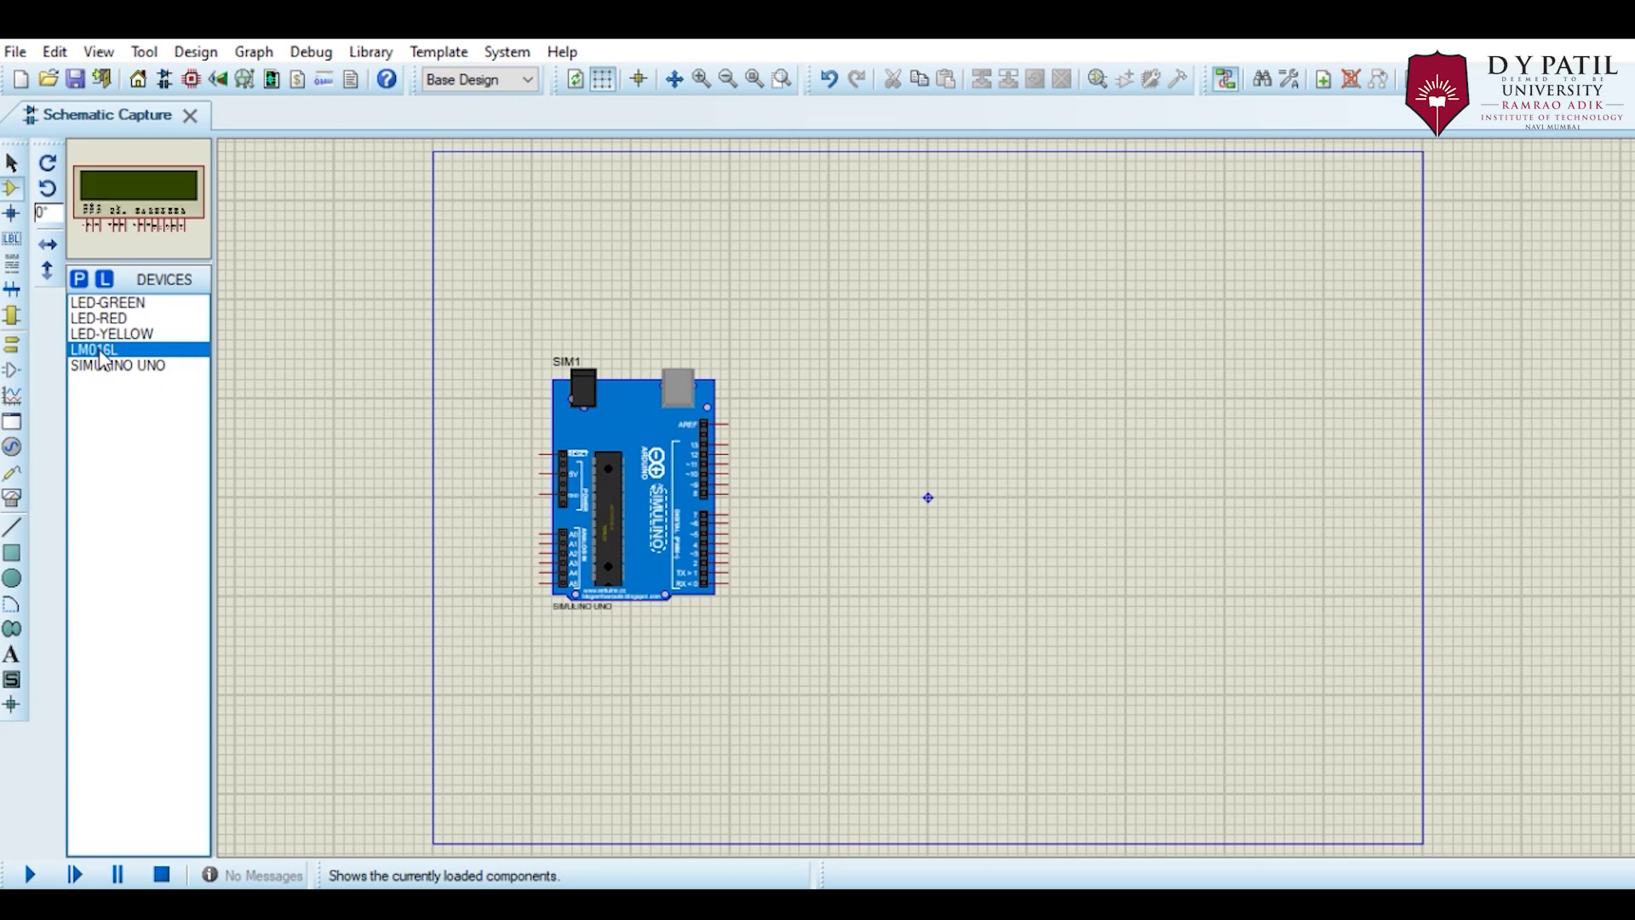
pyautogui.click(960, 246)
pyautogui.click(962, 301)
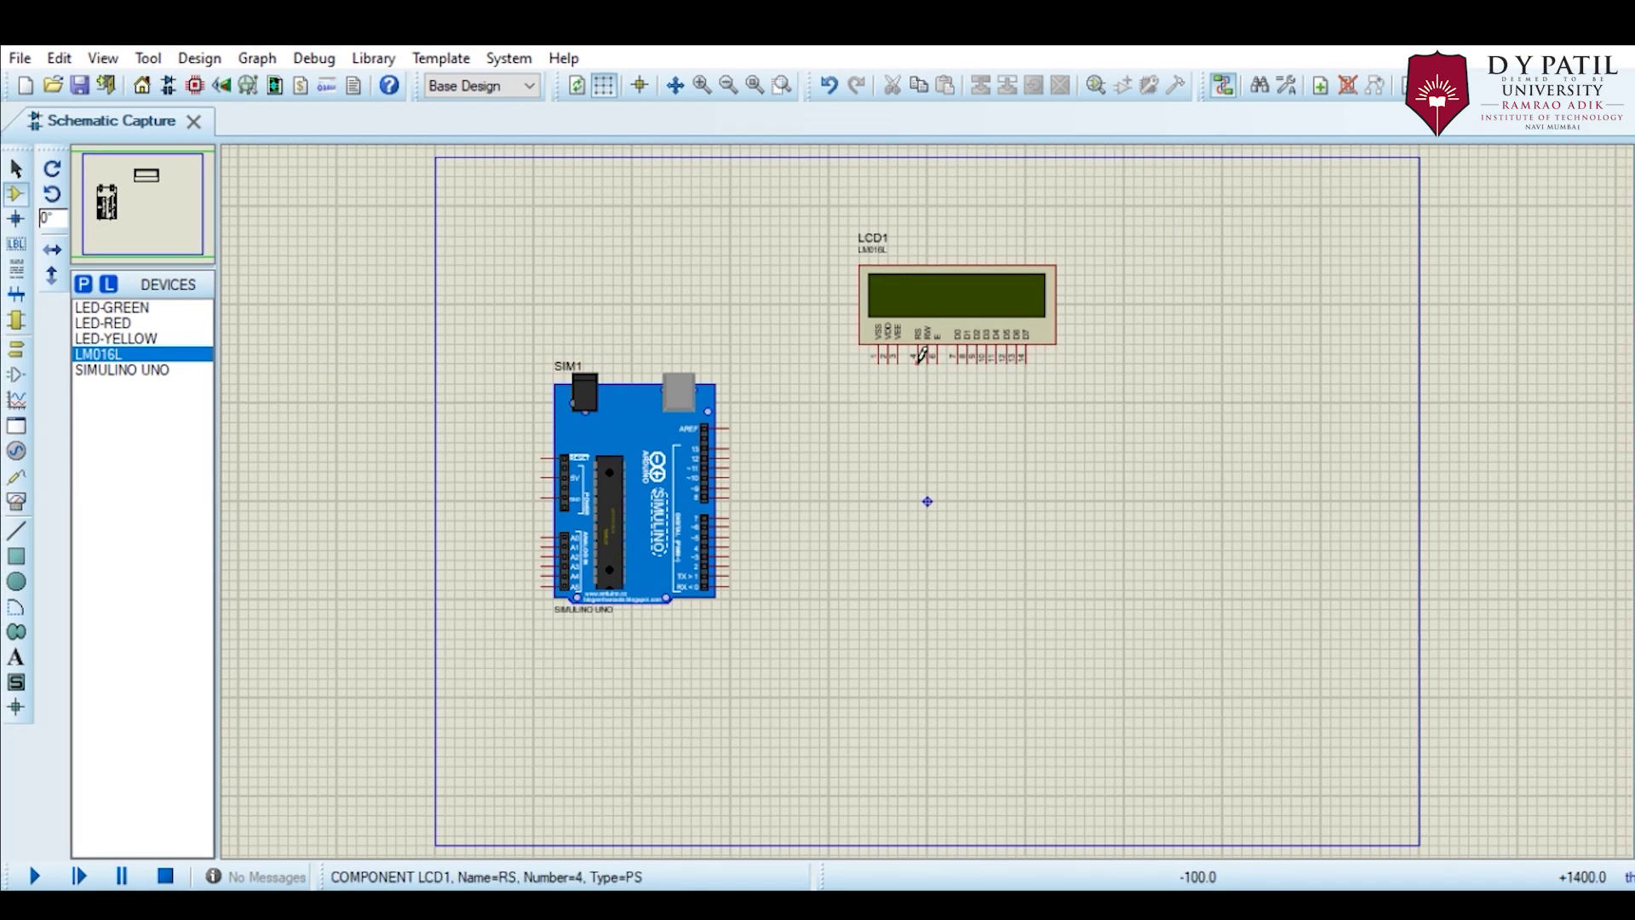
# Wire the LCD's RS pin to Arduino digital pin 9 and its E pin to digital pin 8
pyautogui.click(920, 352)
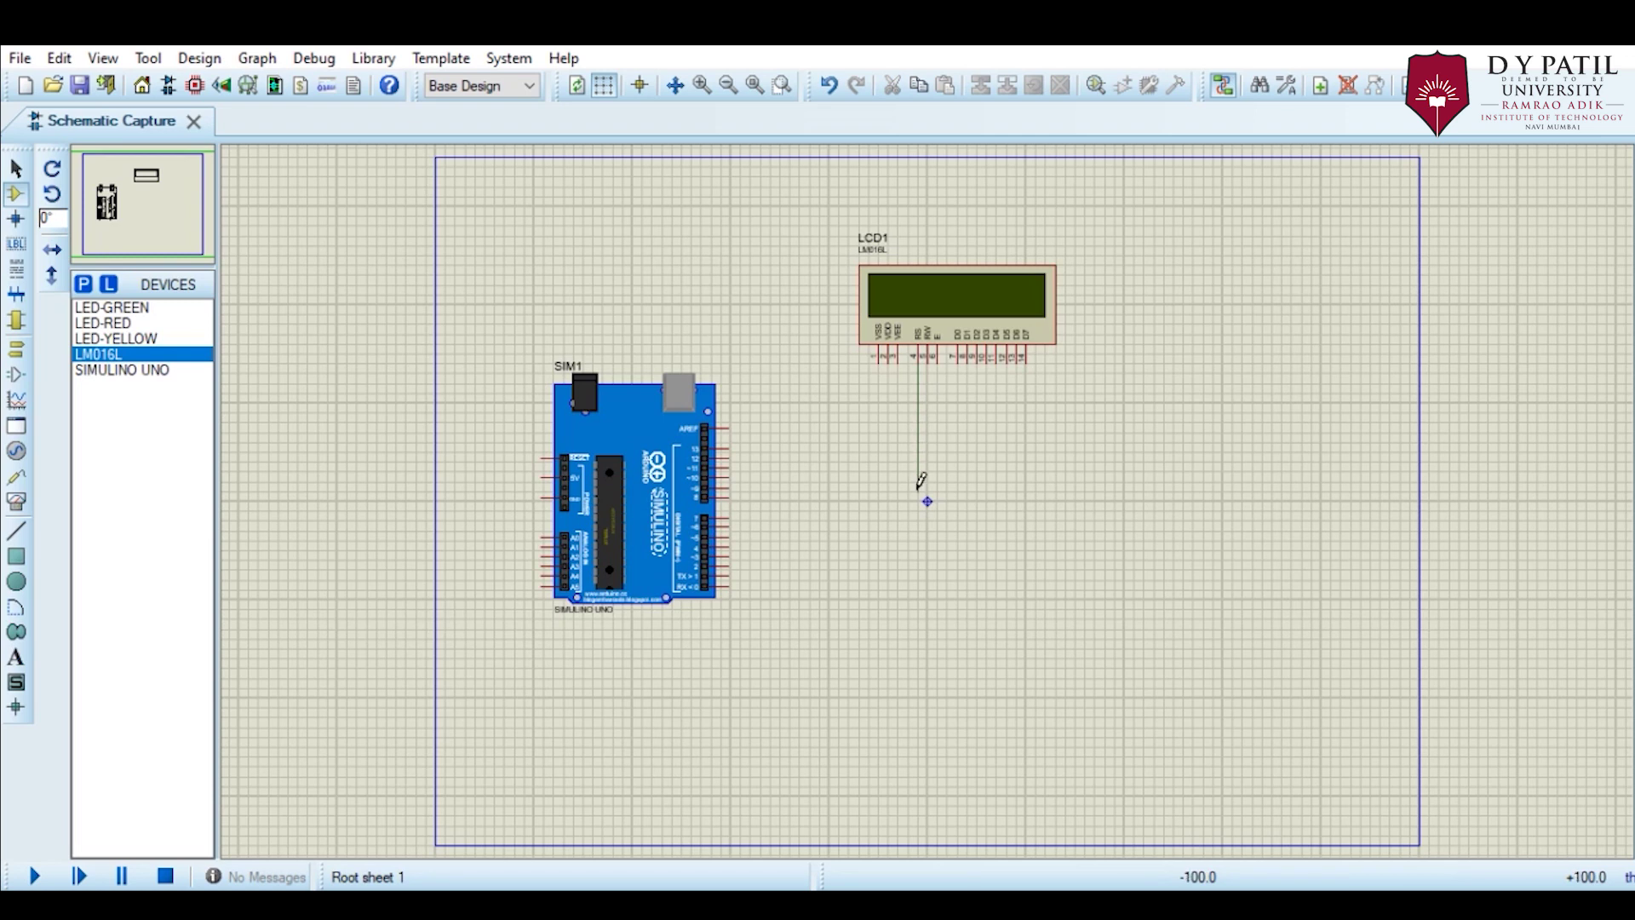
pyautogui.click(730, 491)
pyautogui.click(937, 353)
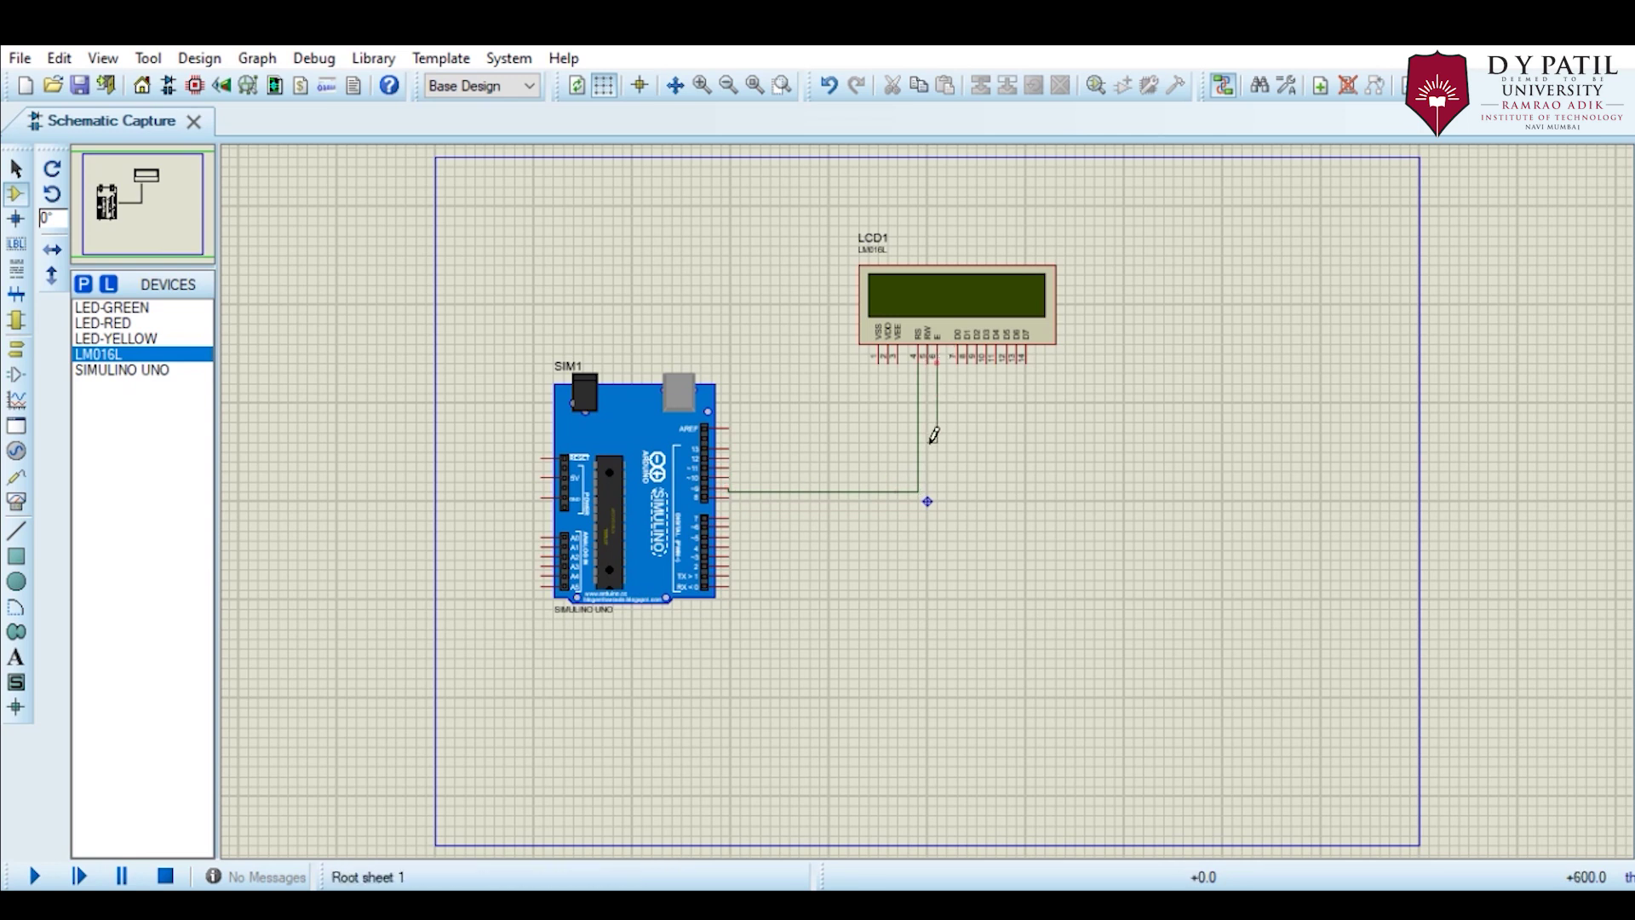
pyautogui.click(730, 499)
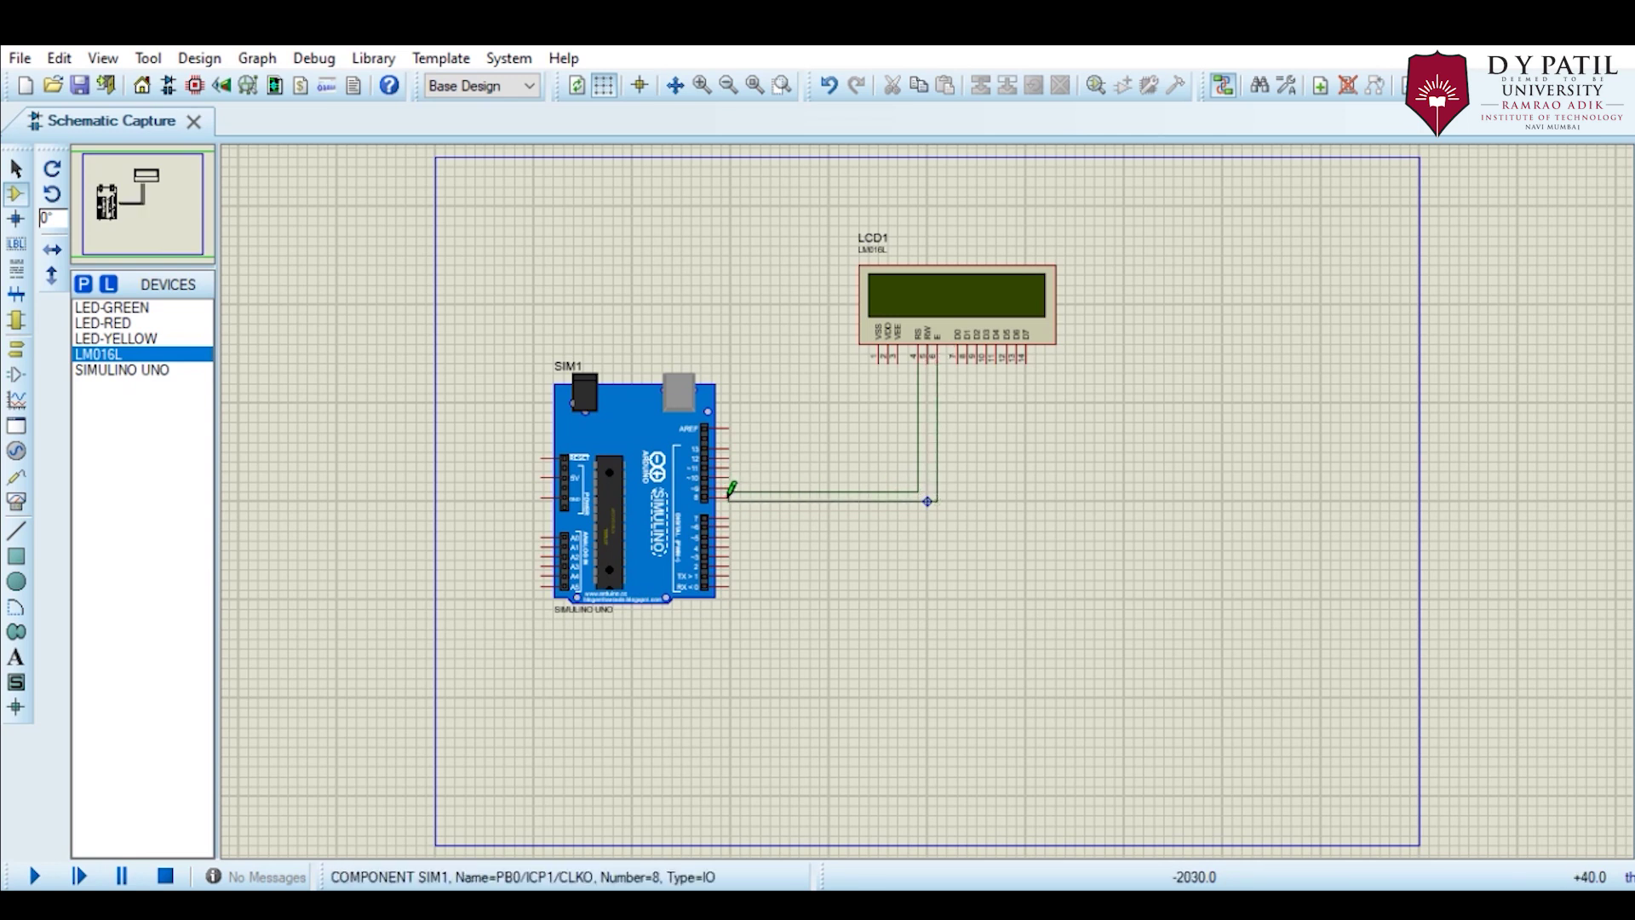
# Wire the LCD's D4 pin to Arduino digital pin 13 and D5 to digital pin 12, then start the wire from D6
pyautogui.click(1001, 357)
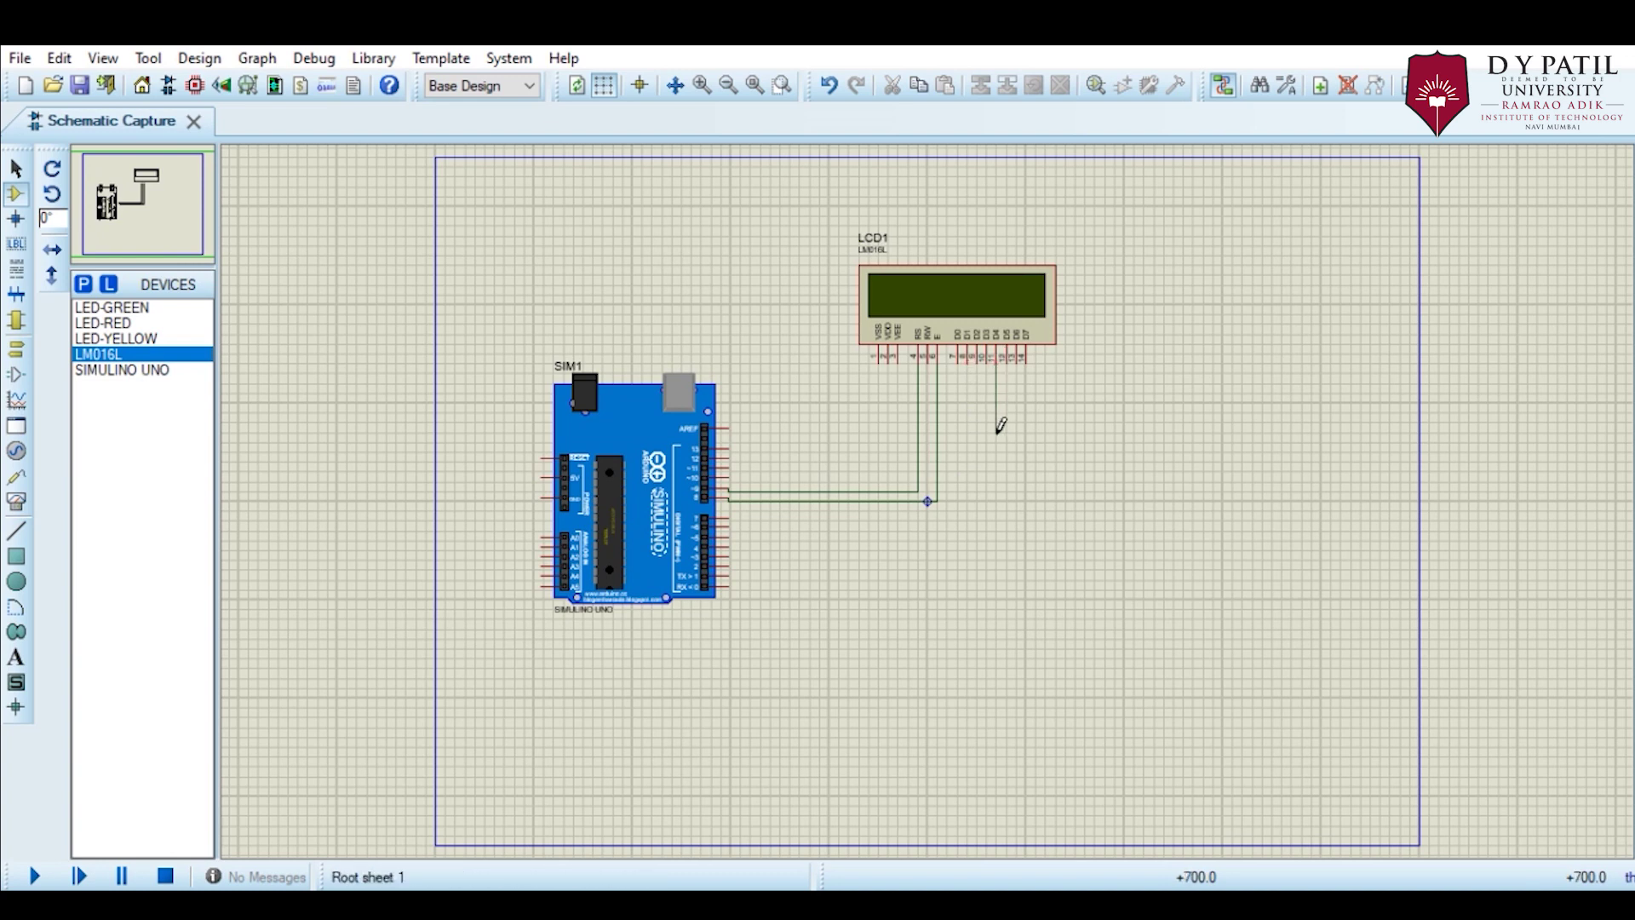
pyautogui.click(731, 442)
pyautogui.click(1007, 358)
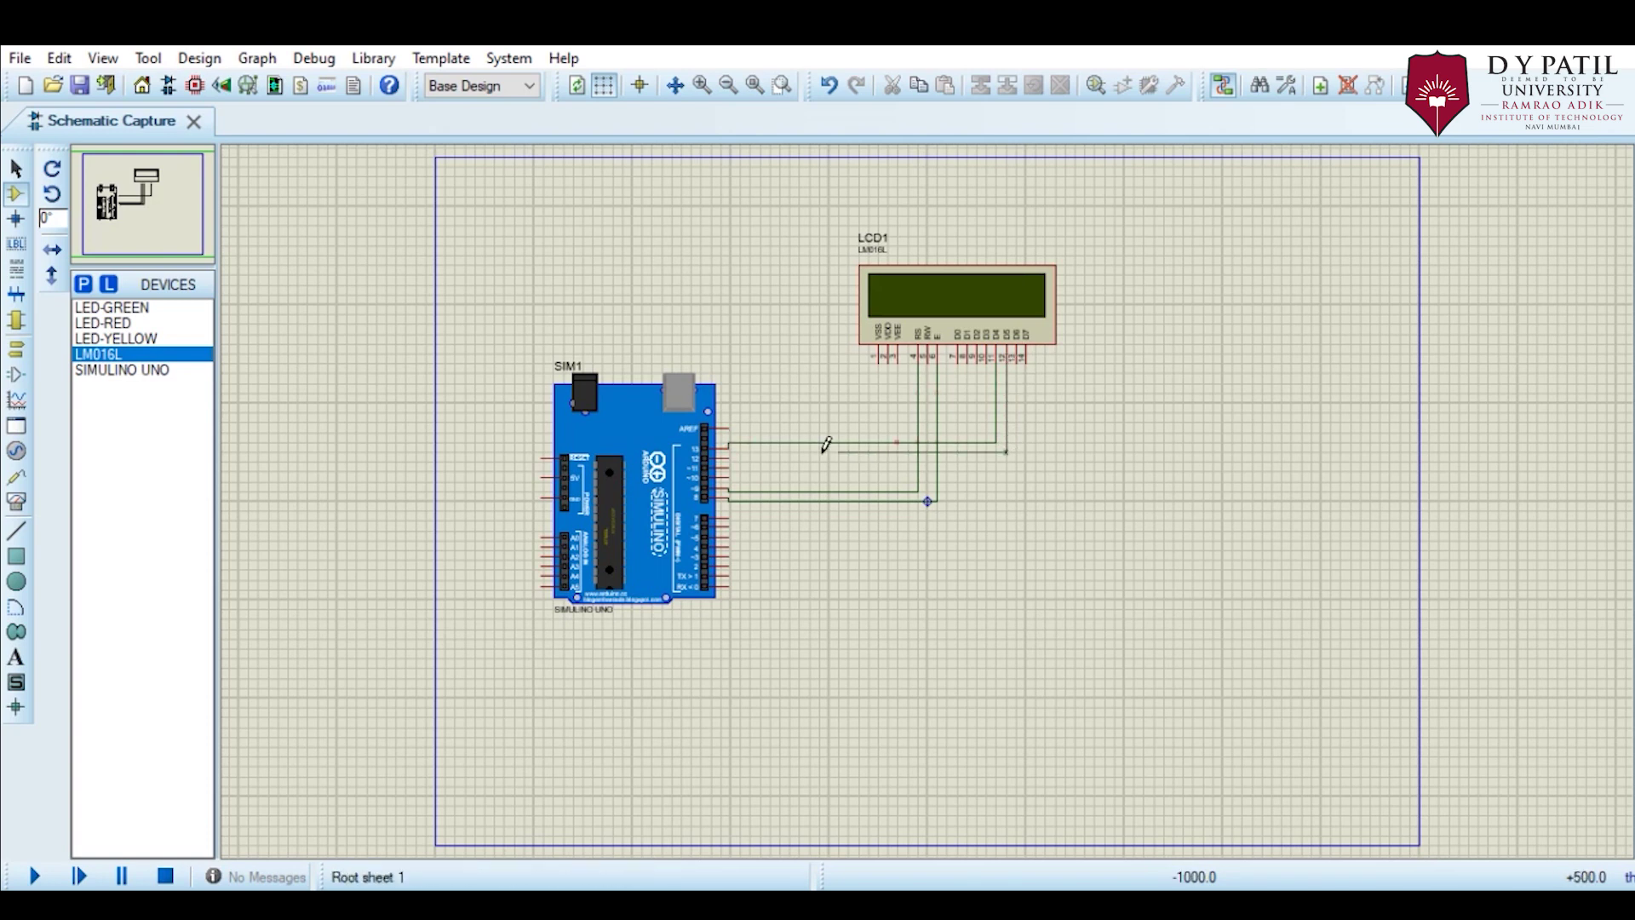
pyautogui.click(730, 452)
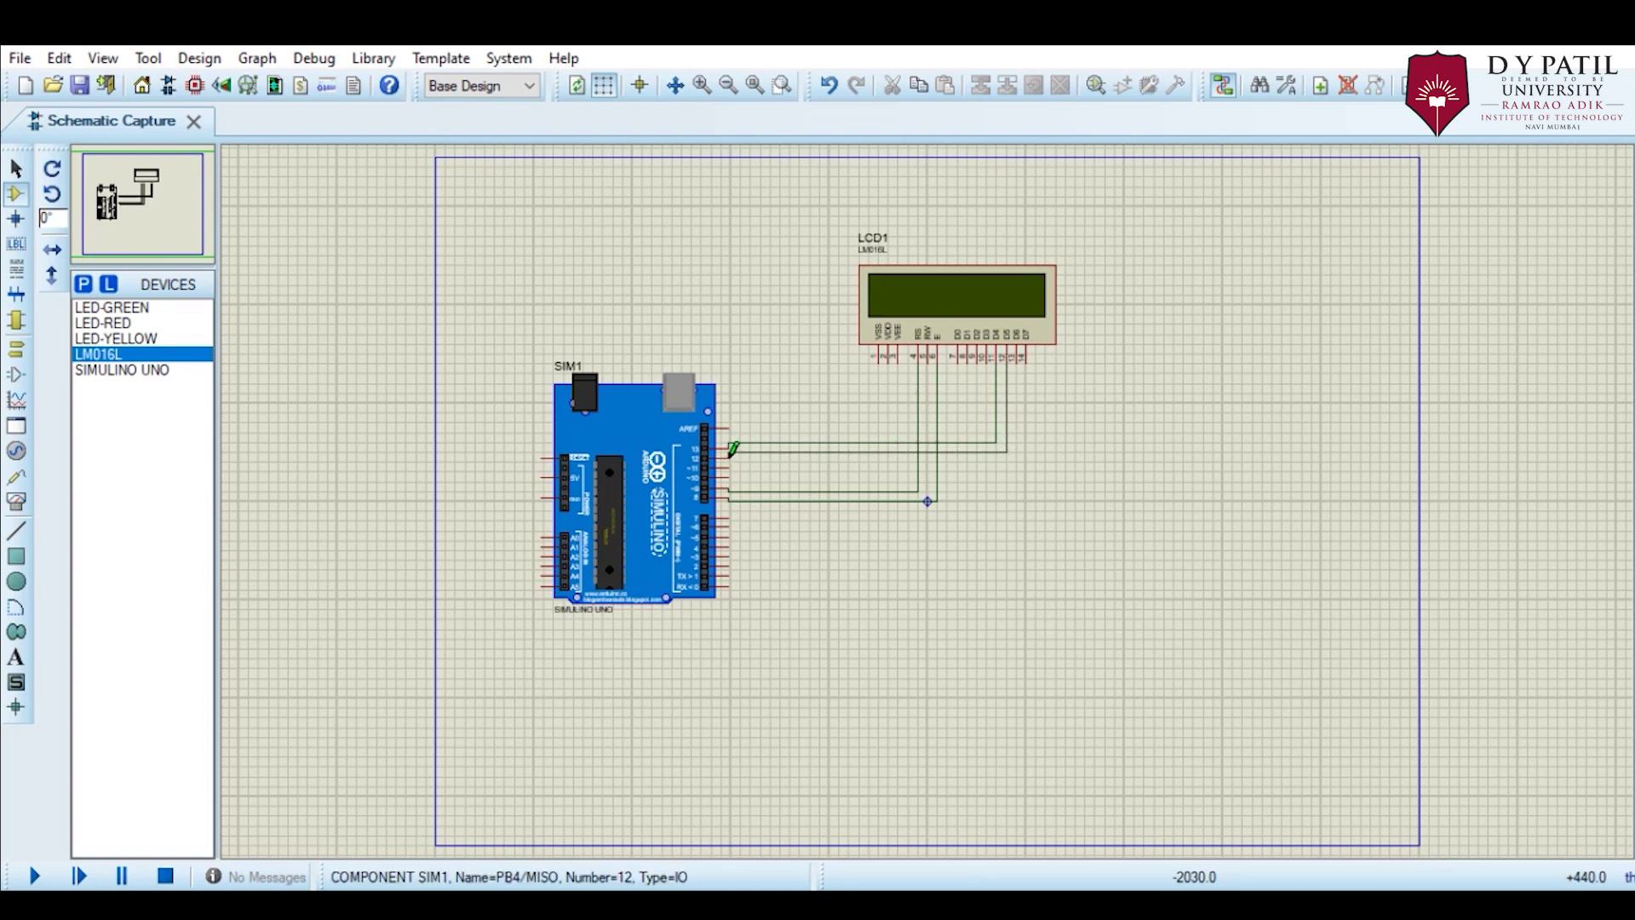
pyautogui.click(1019, 358)
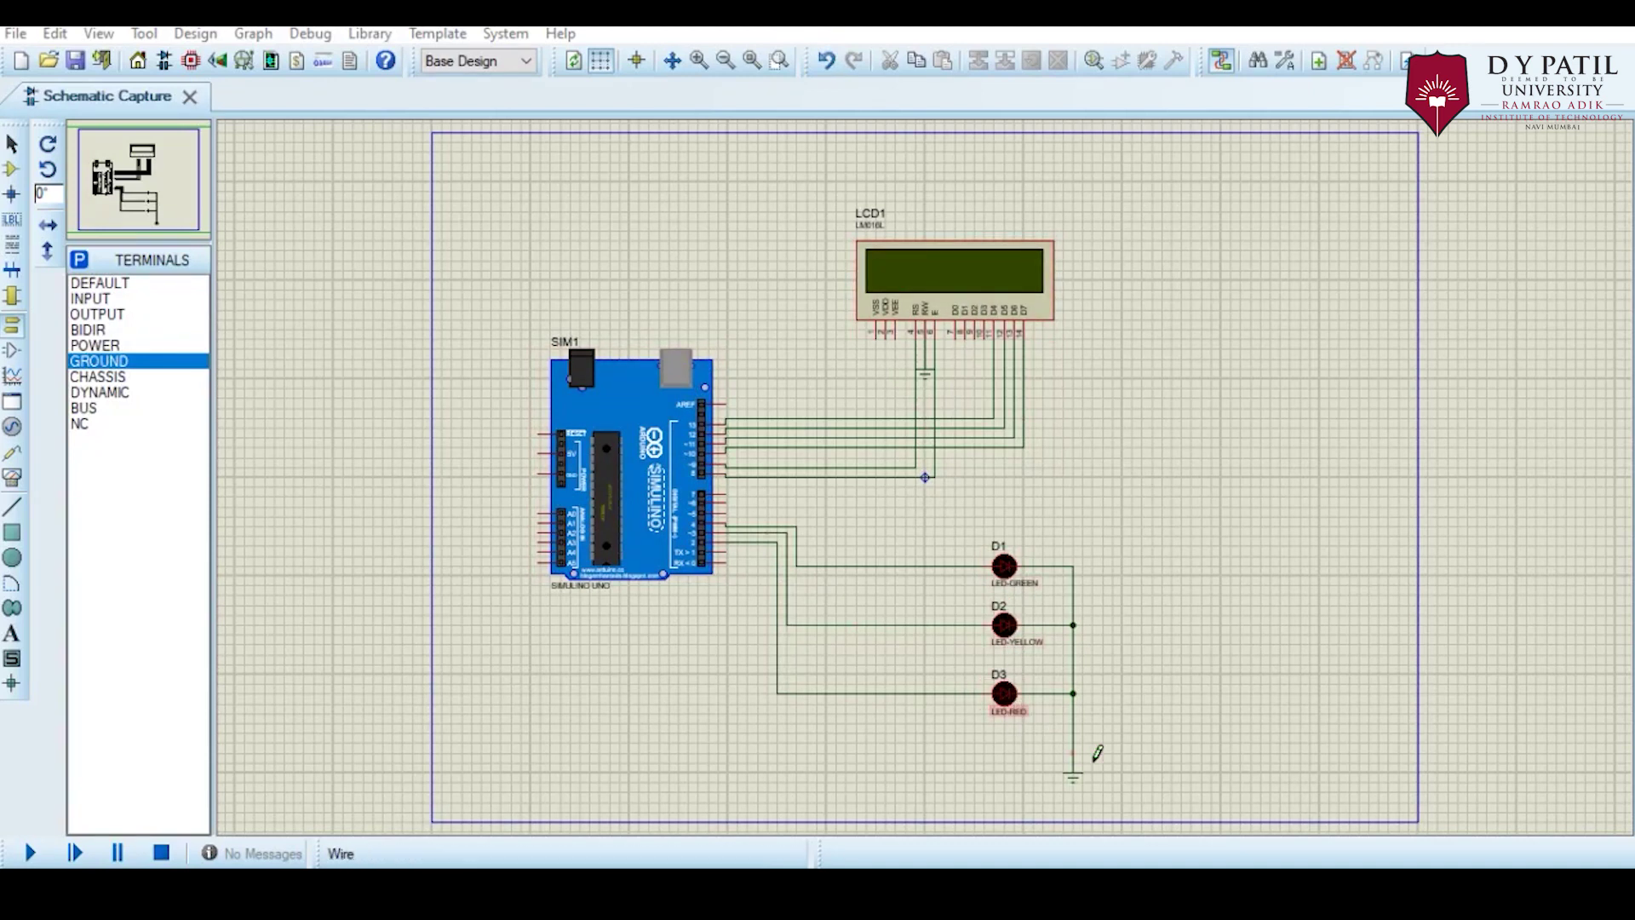
# Switch to the Arduino IDE and enable verbose output during compilation in the preferences
pyautogui.click(1041, 847)
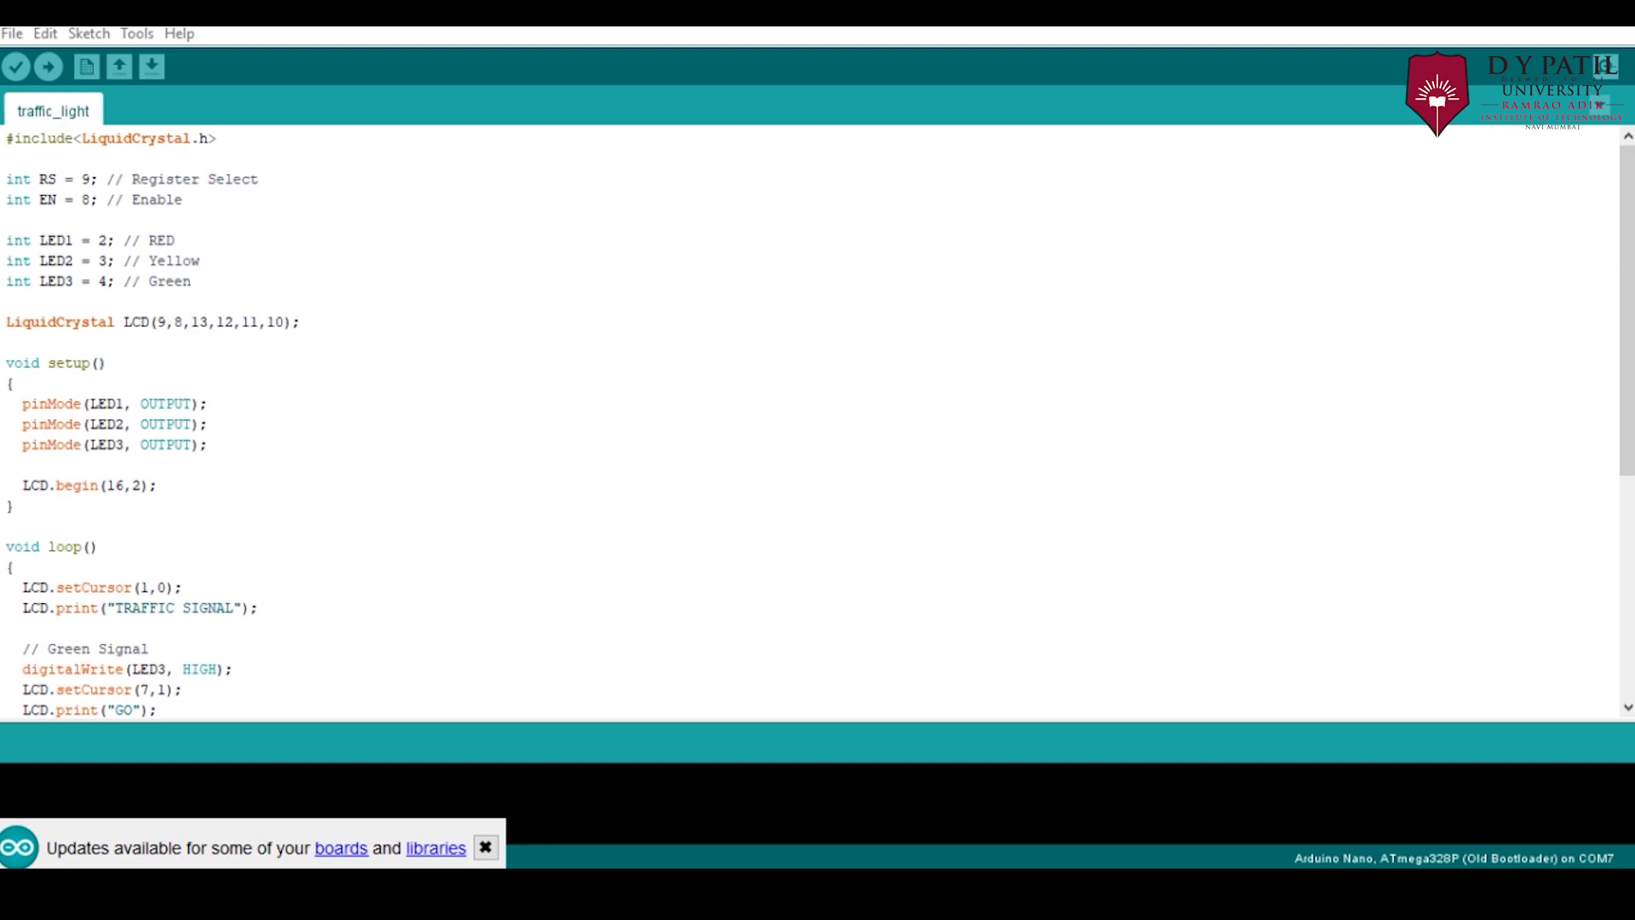
pyautogui.click(13, 36)
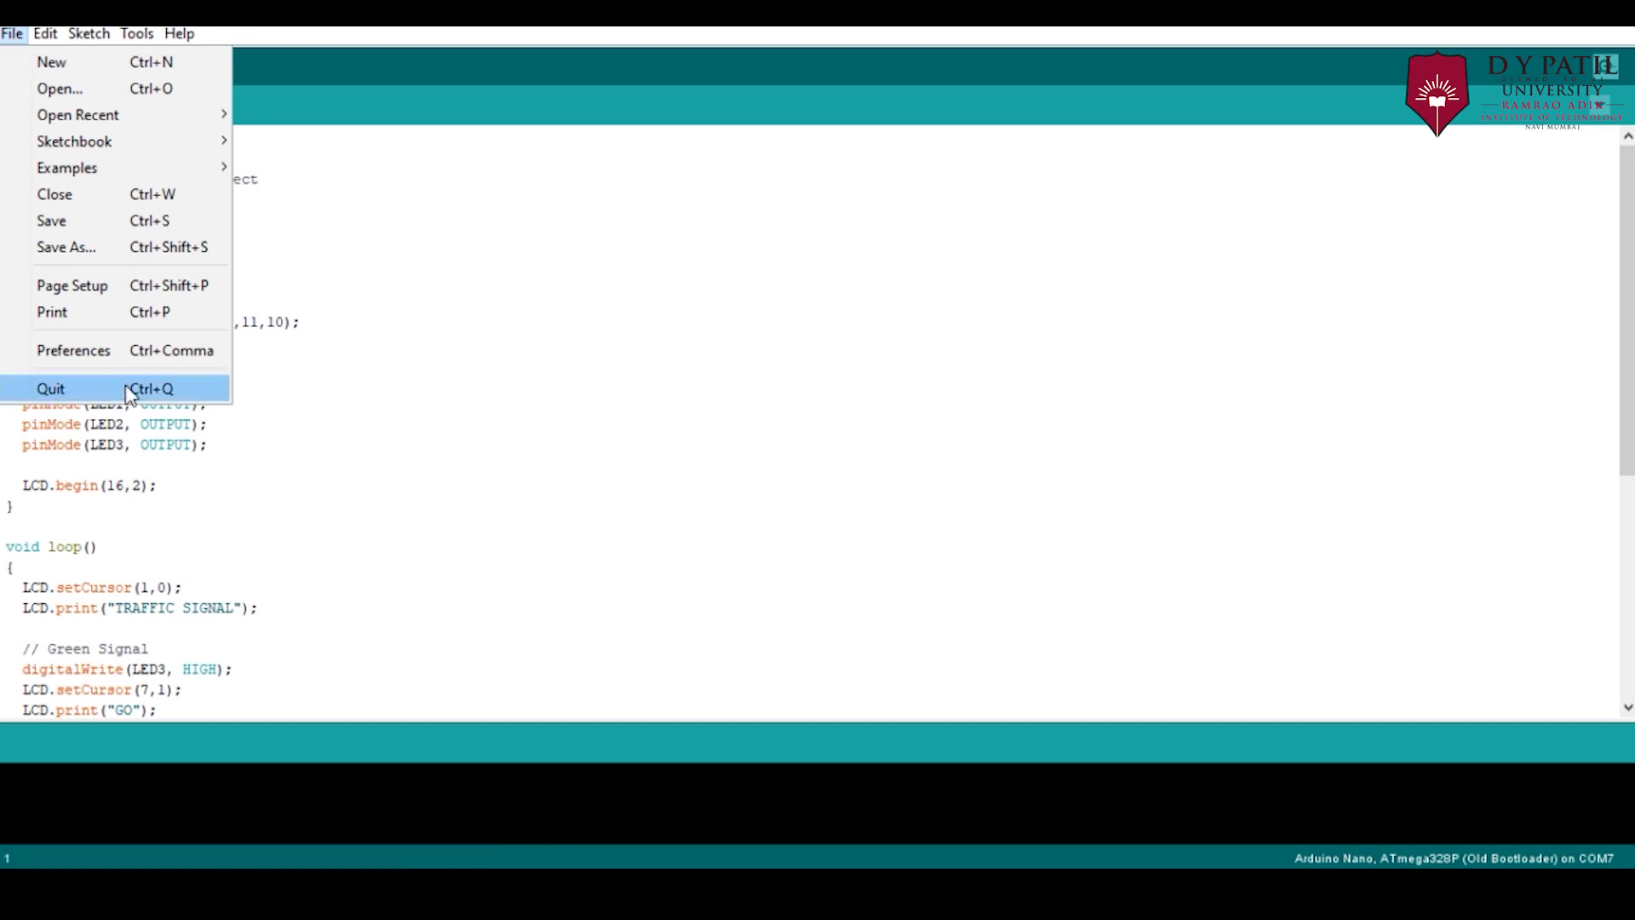
pyautogui.click(141, 362)
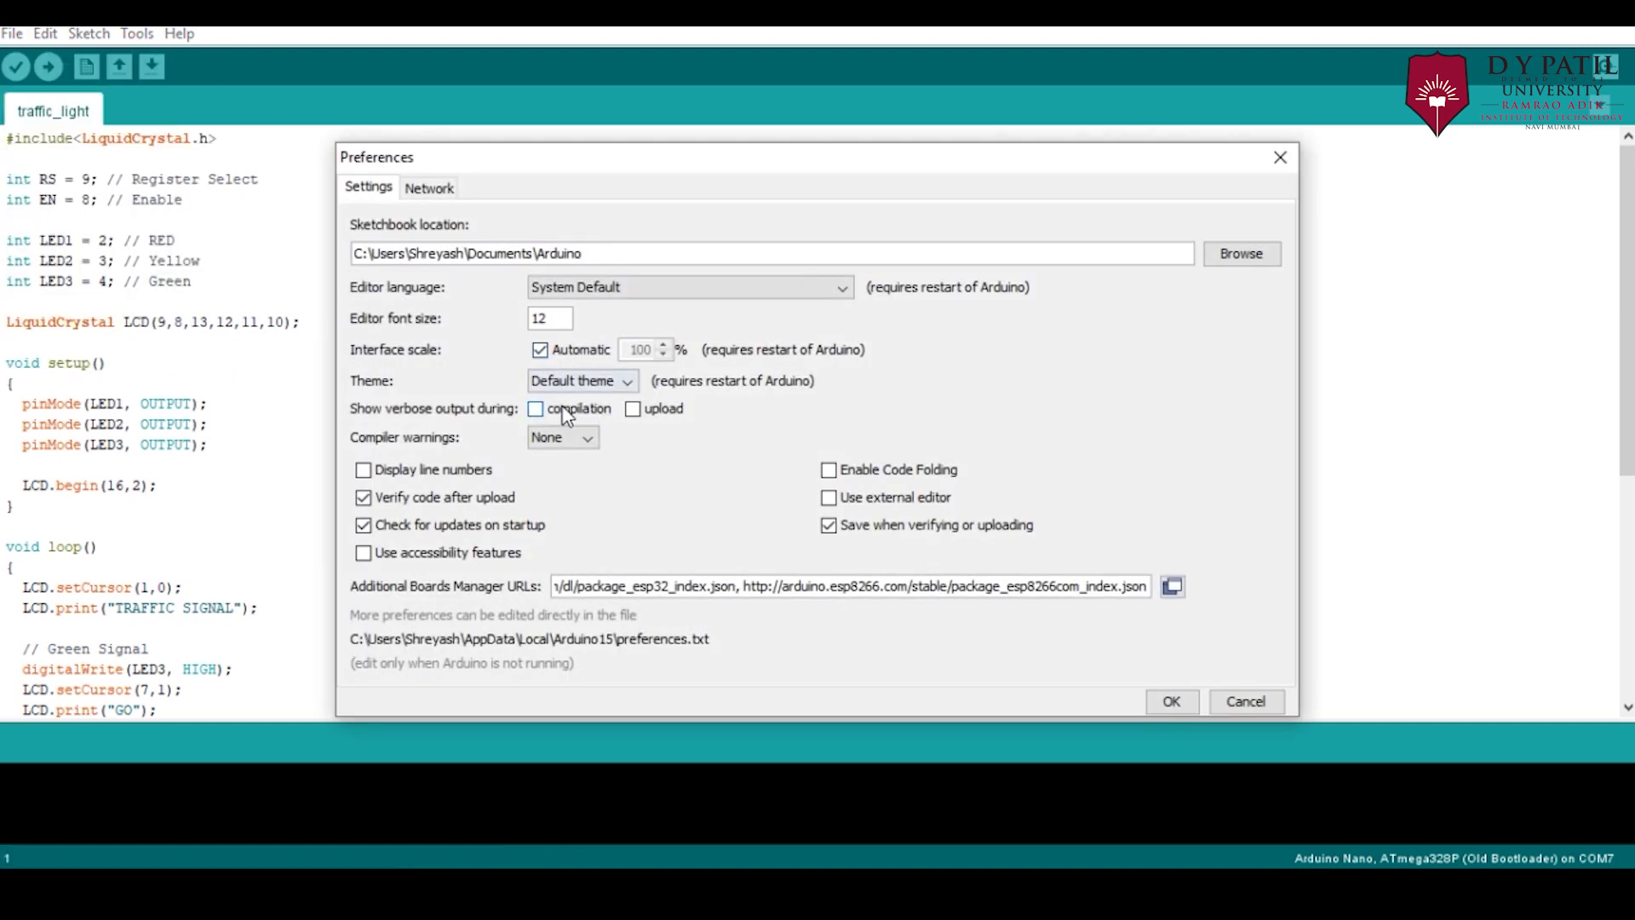
pyautogui.click(536, 412)
pyautogui.click(1164, 700)
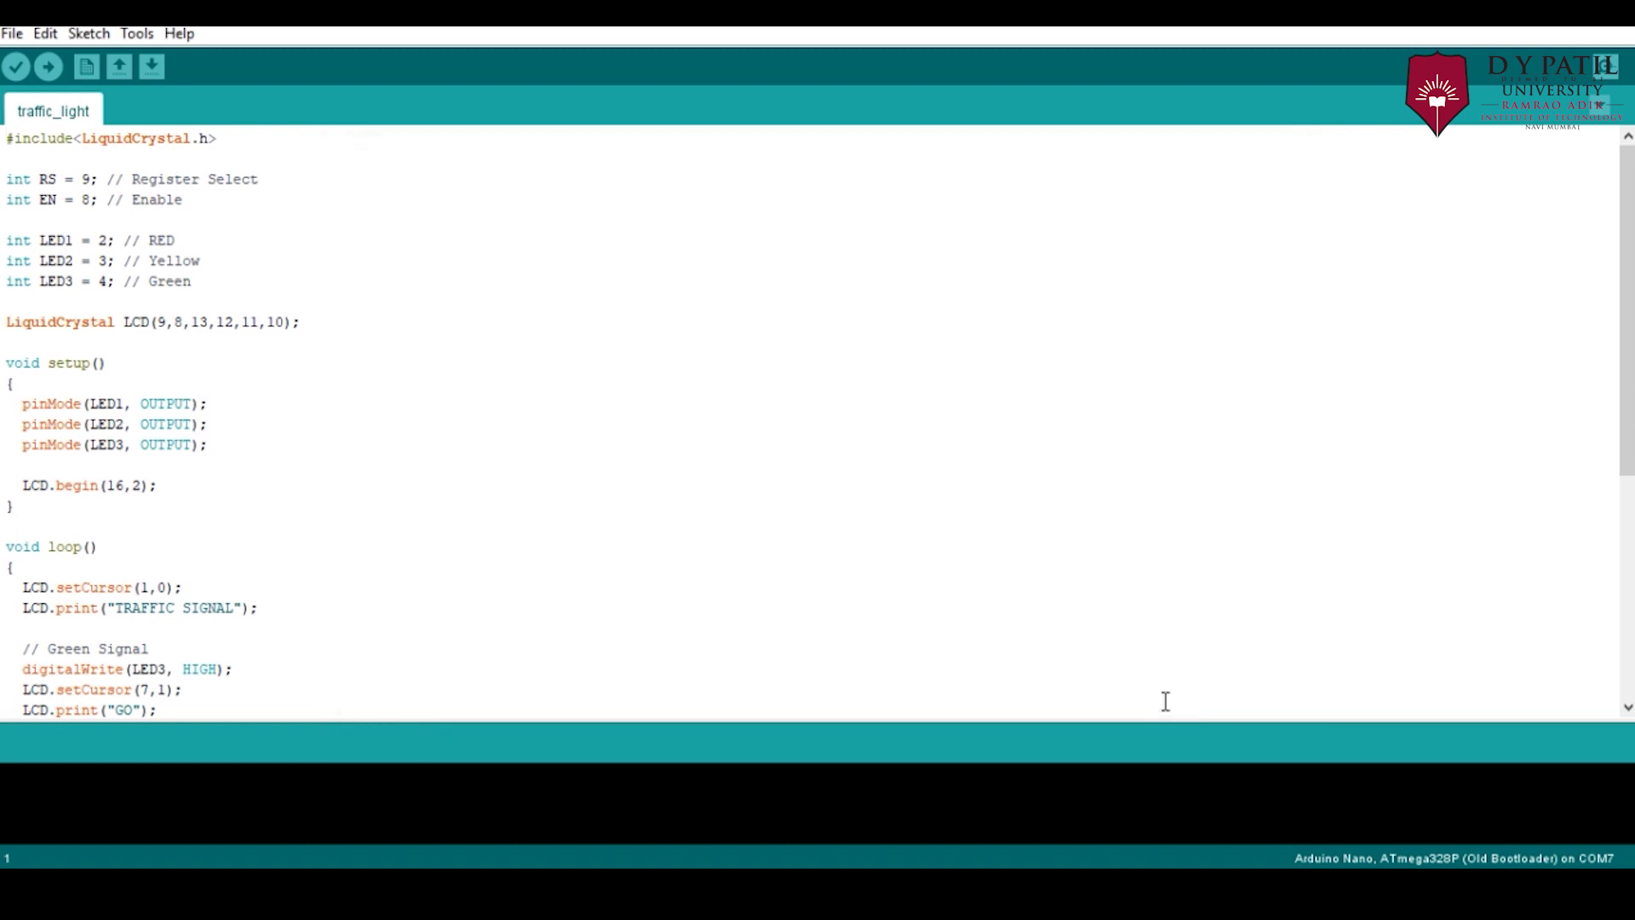
# Compile the traffic_light sketch and copy the path of traffic_light.ino.hex from the enlarged compiler output
pyautogui.click(16, 68)
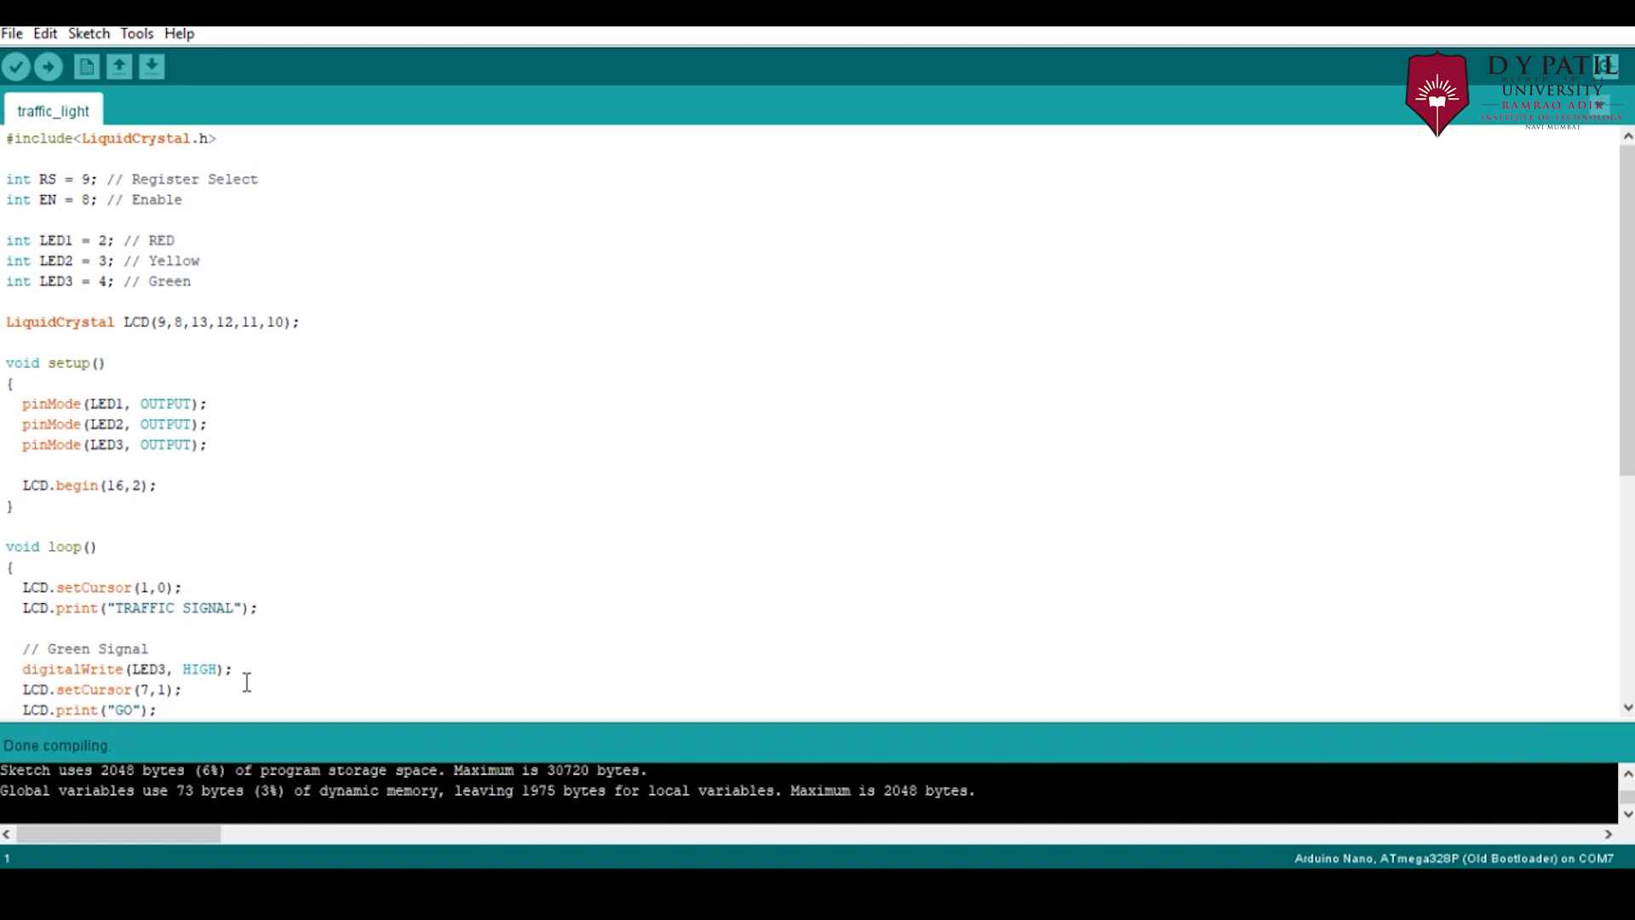
pyautogui.moveTo(296, 721); pyautogui.dragTo(351, 320)
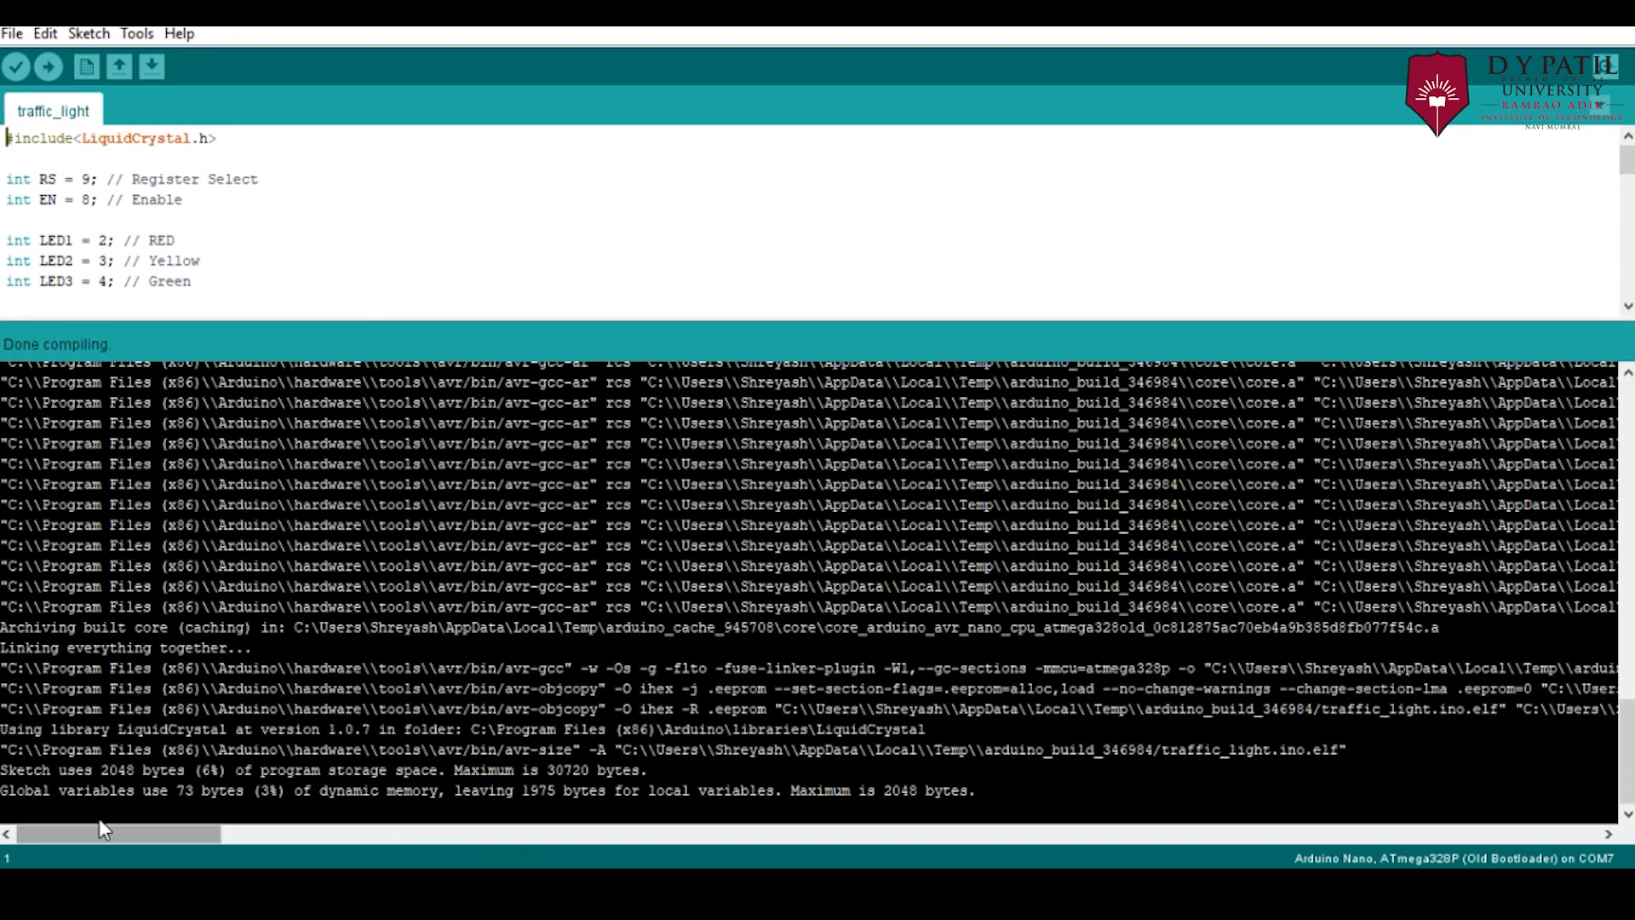
pyautogui.moveTo(107, 836); pyautogui.dragTo(220, 862)
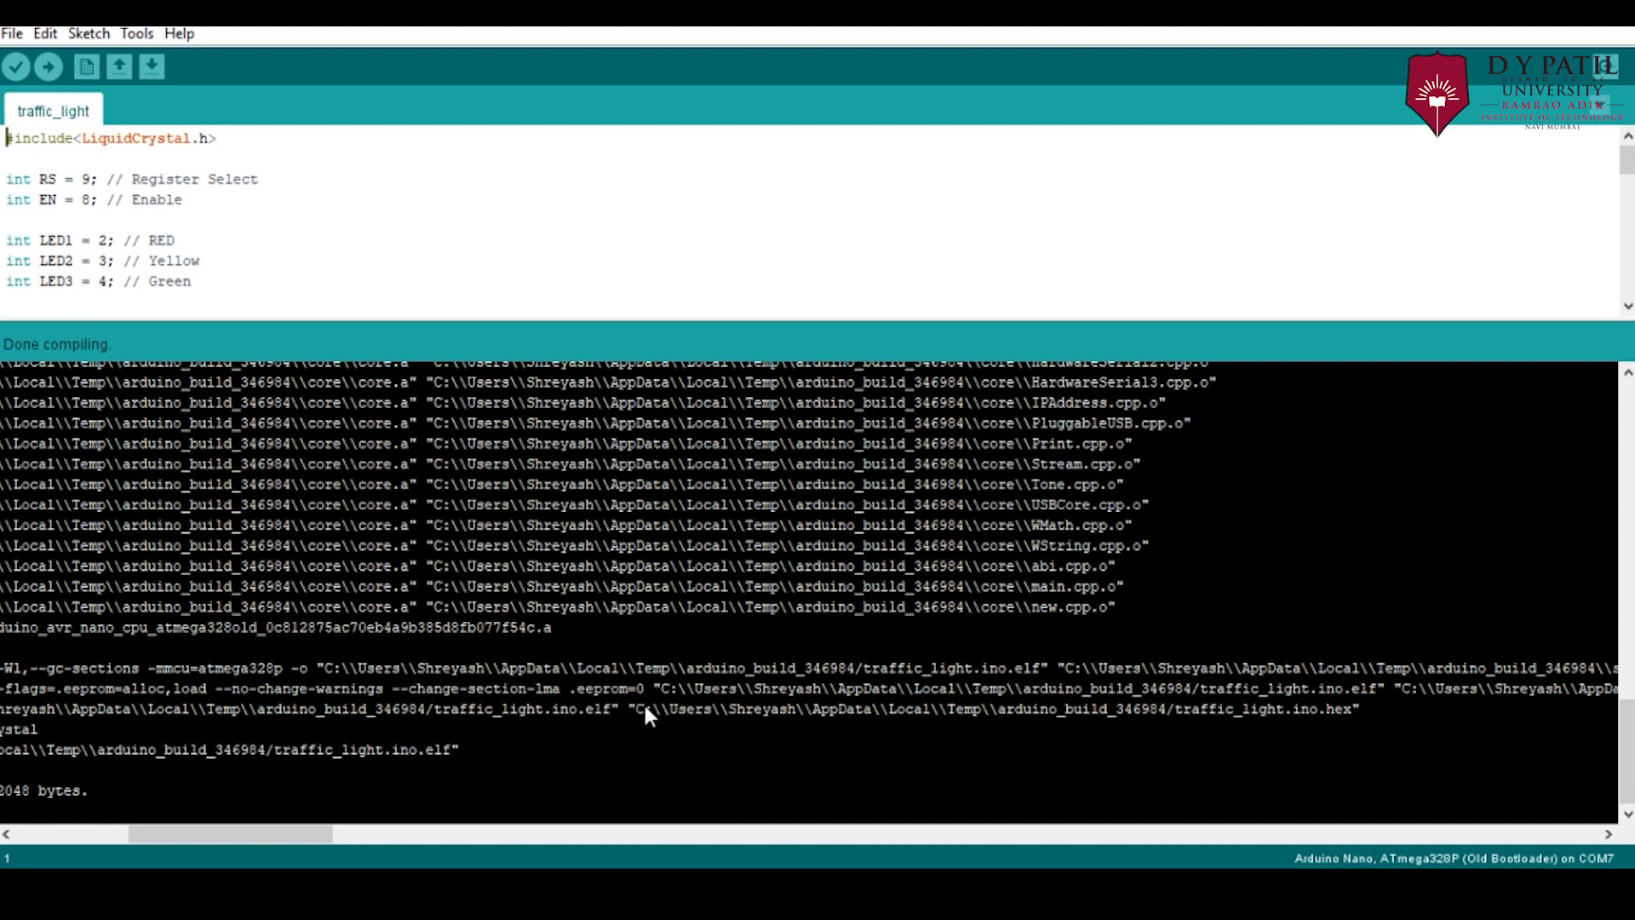
pyautogui.moveTo(767, 717); pyautogui.dragTo(1114, 744)
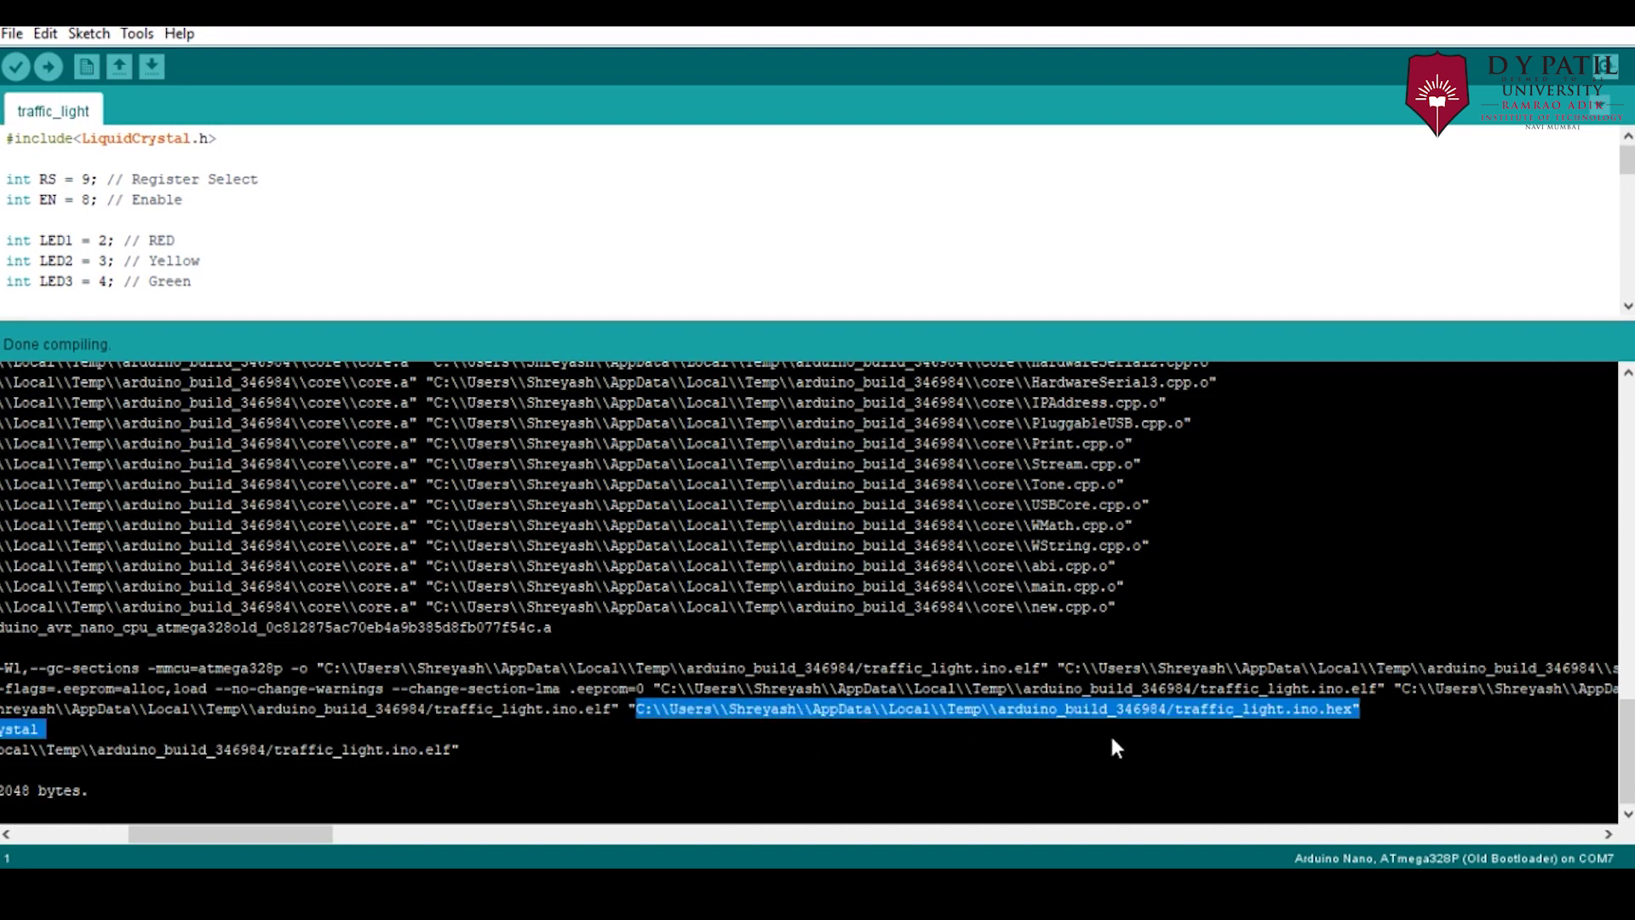
pyautogui.moveTo(1275, 720); pyautogui.dragTo(1333, 712)
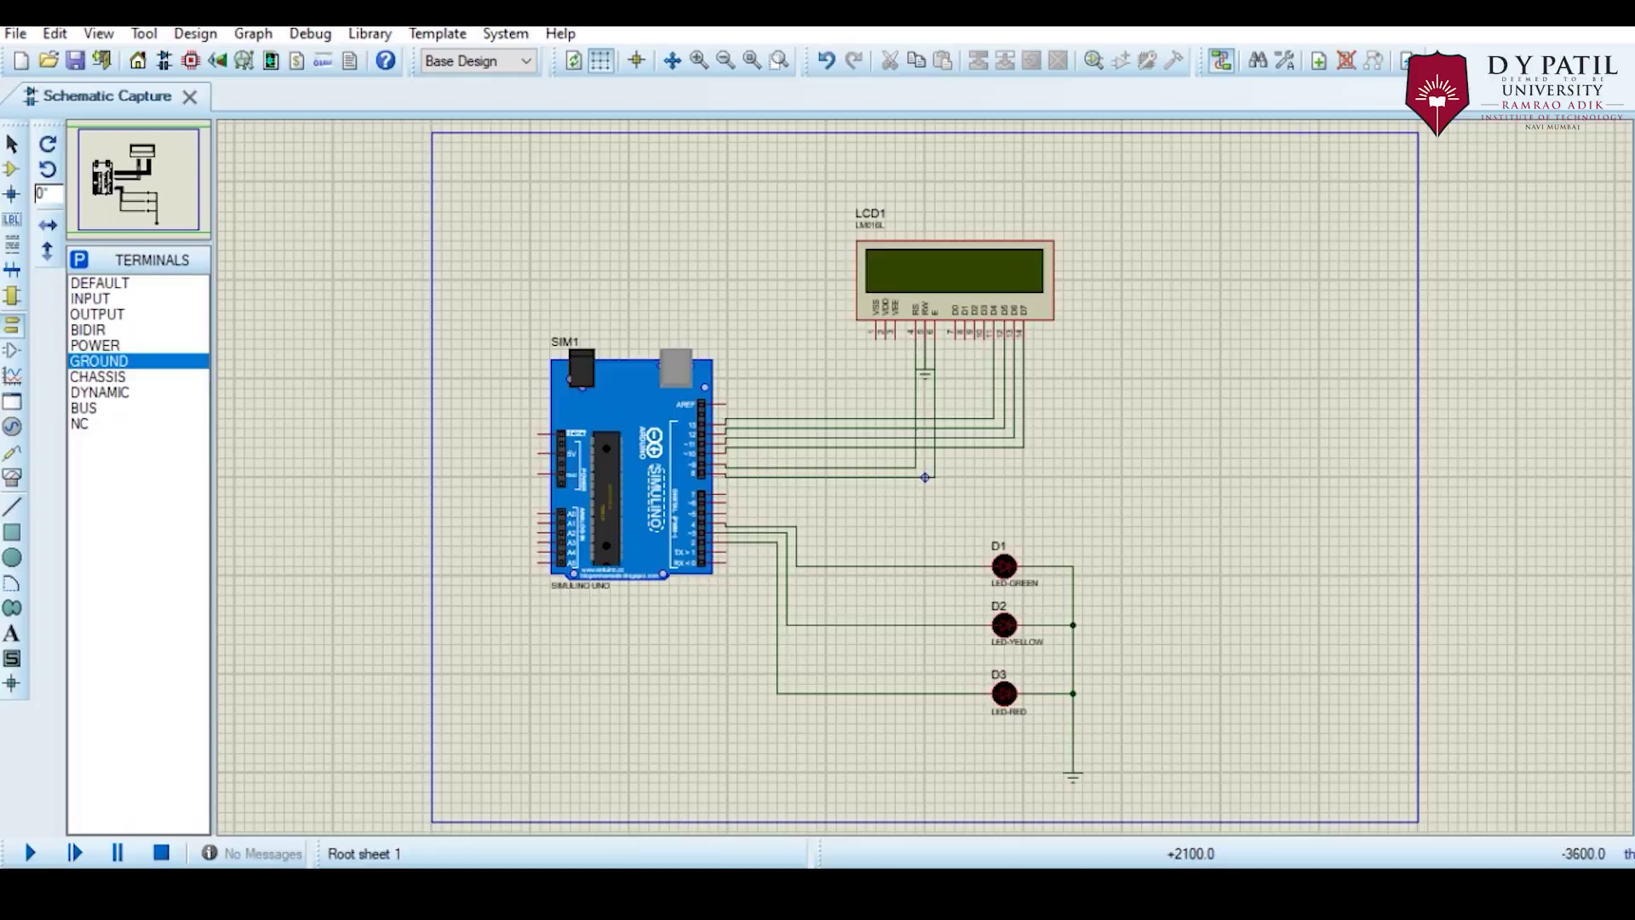
# Switch back to Proteus, set the Arduino board's program file to the copied traffic_light.ino.hex path and run the simulation
pyautogui.doubleClick(604, 492)
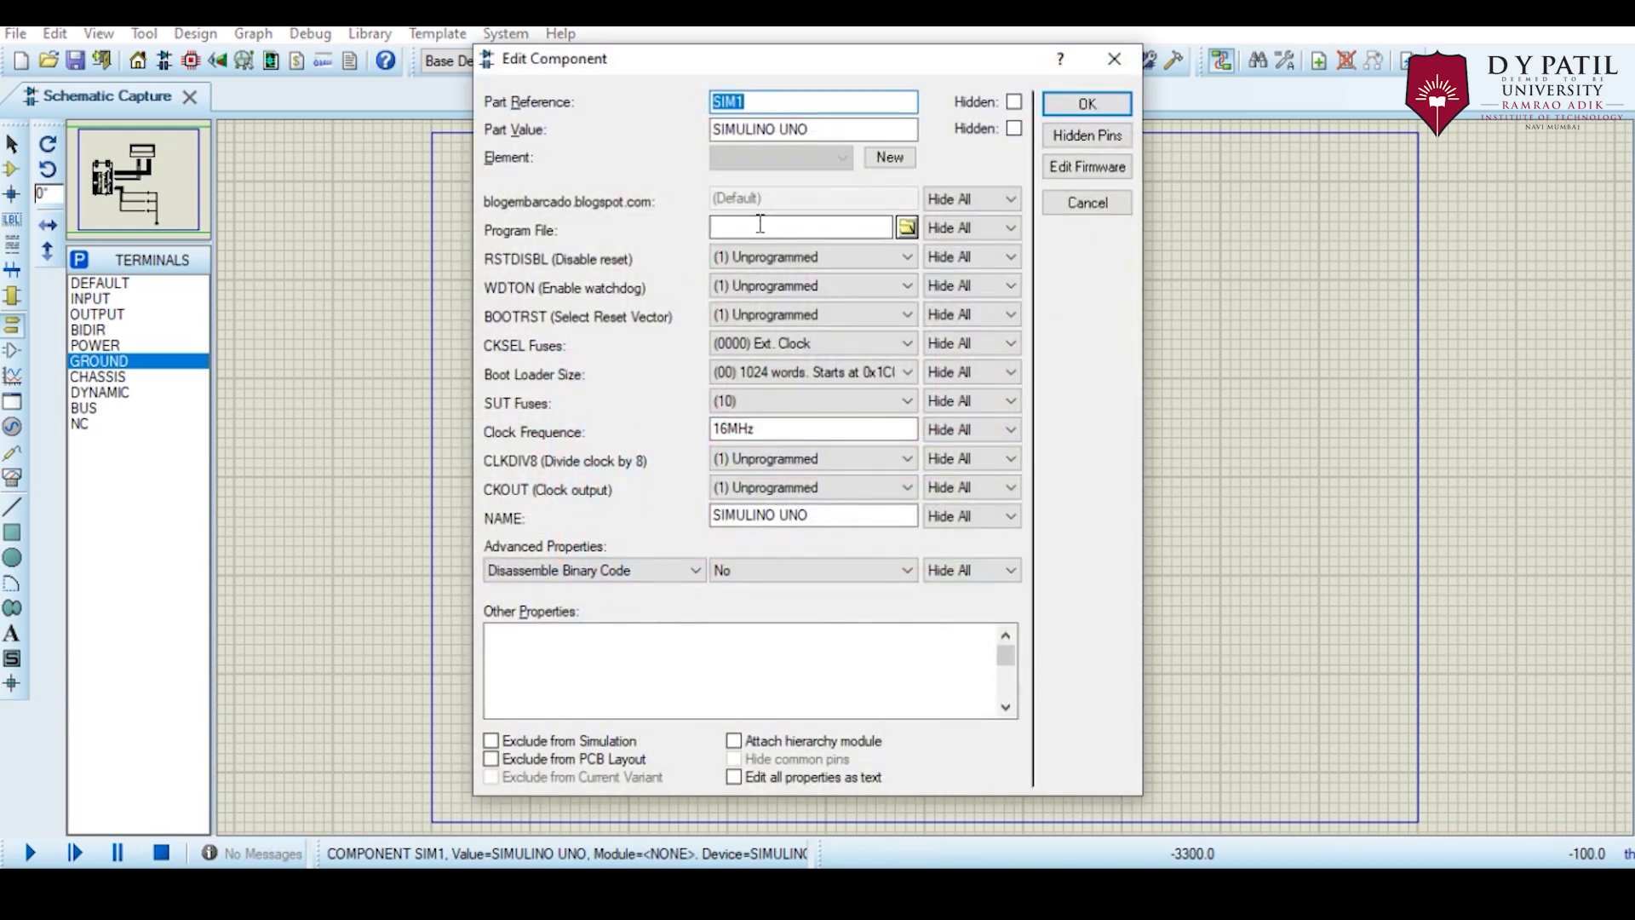
pyautogui.click(768, 227)
pyautogui.hotkey('ctrl', 'v')
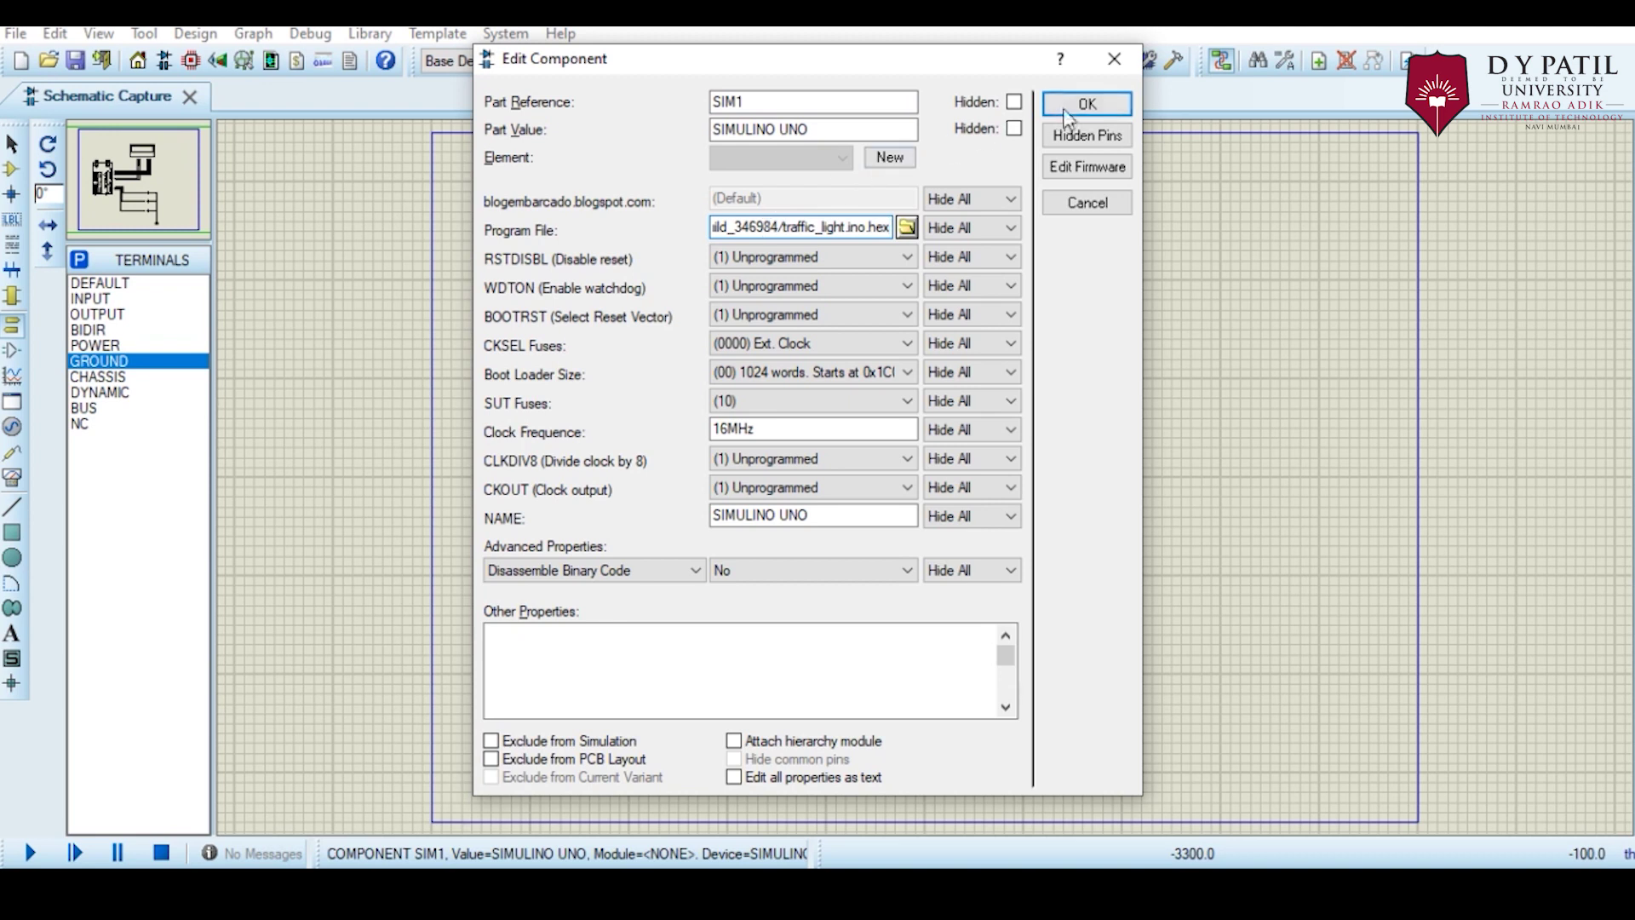
pyautogui.click(1089, 105)
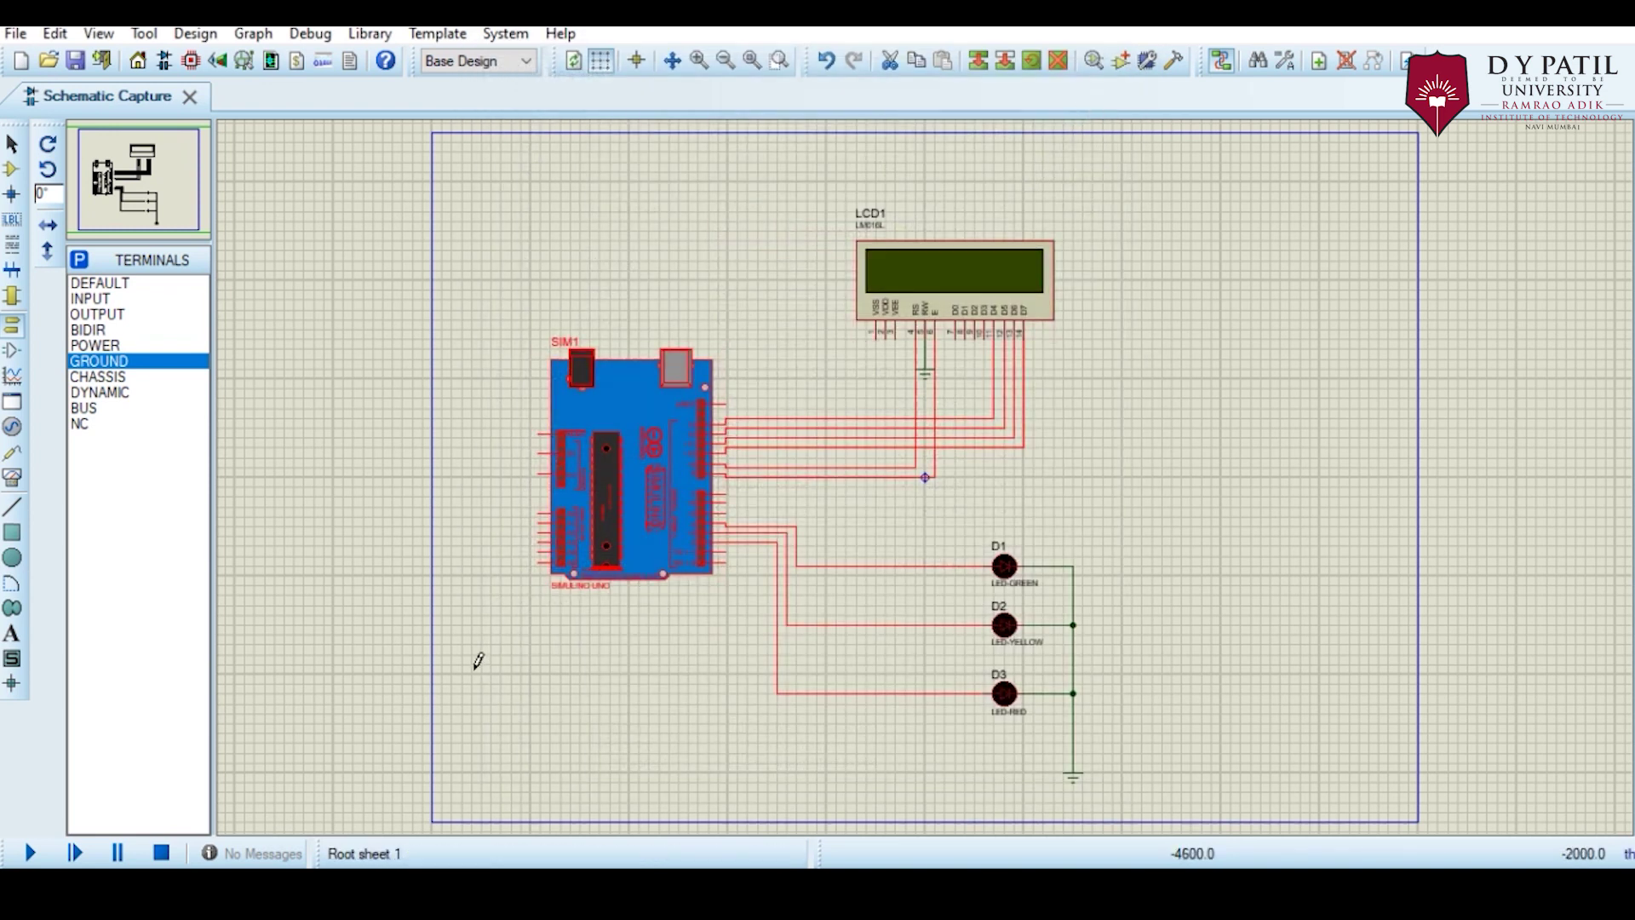
pyautogui.click(32, 853)
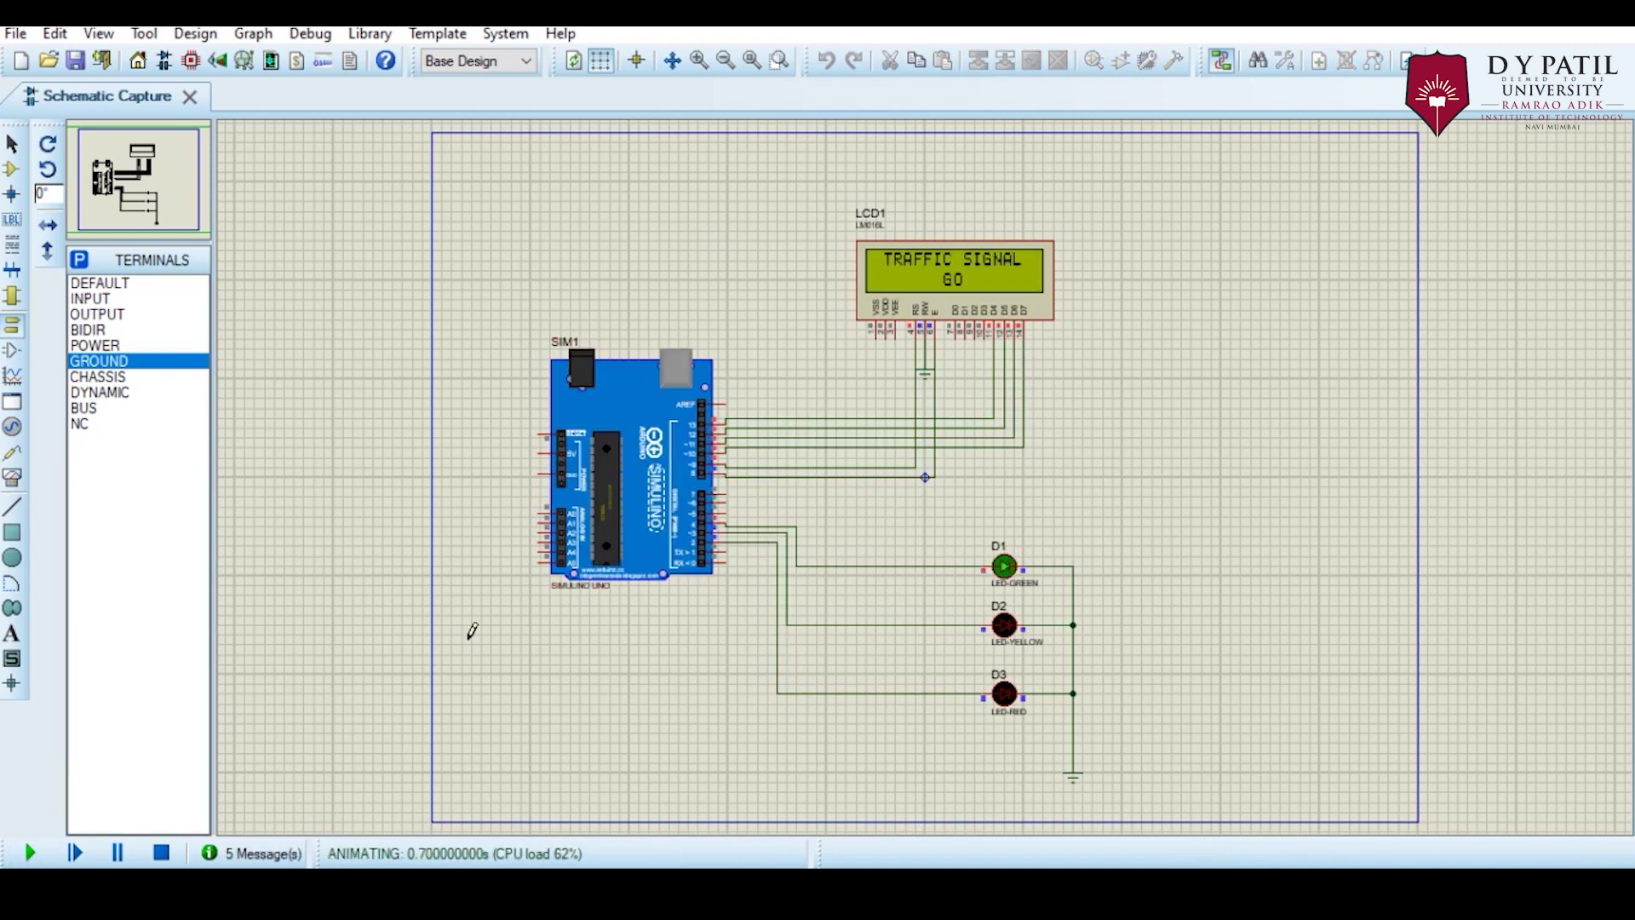